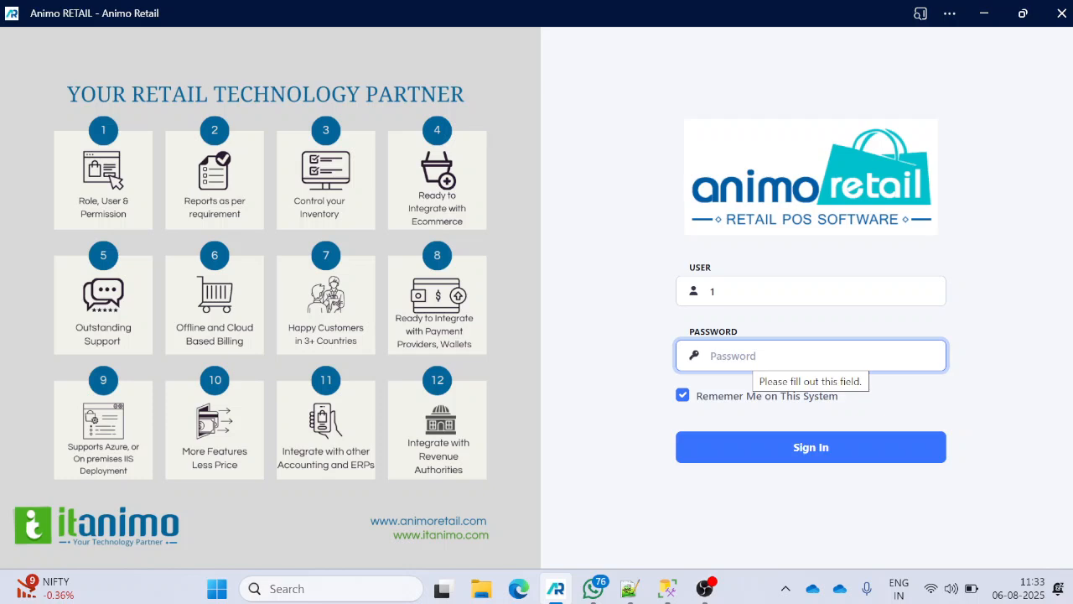
- Enter the saved user's password and sign in to reach the Dashboard
{"action": "type", "text": "1234"}
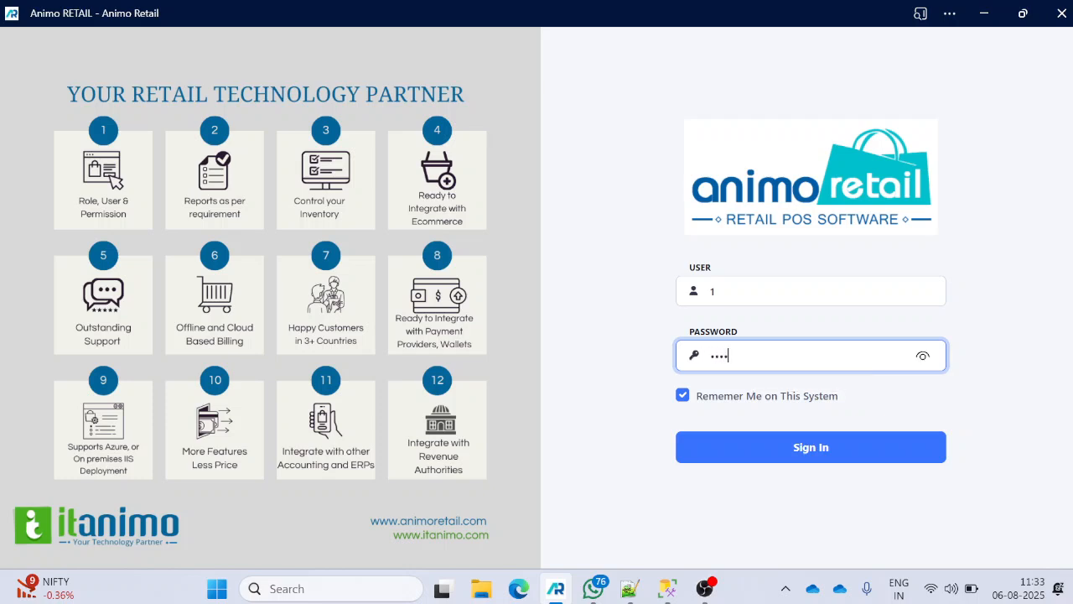
{"action": "key", "text": "Return"}
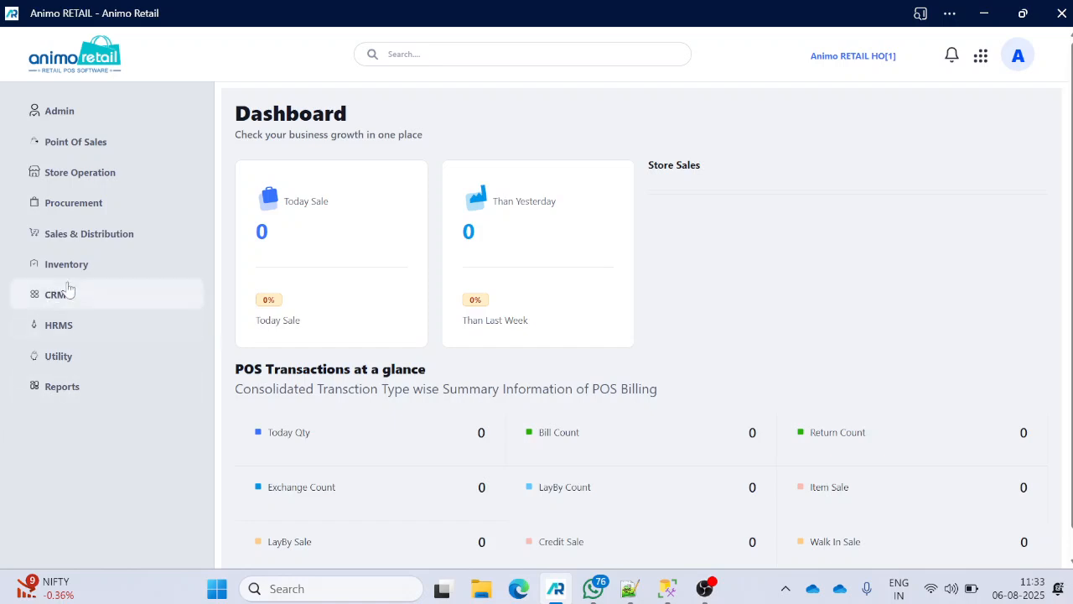
- Expand Procurement > Setup in the sidebar and open Vendor Master
{"action": "left_click", "coordinate": [95, 209]}
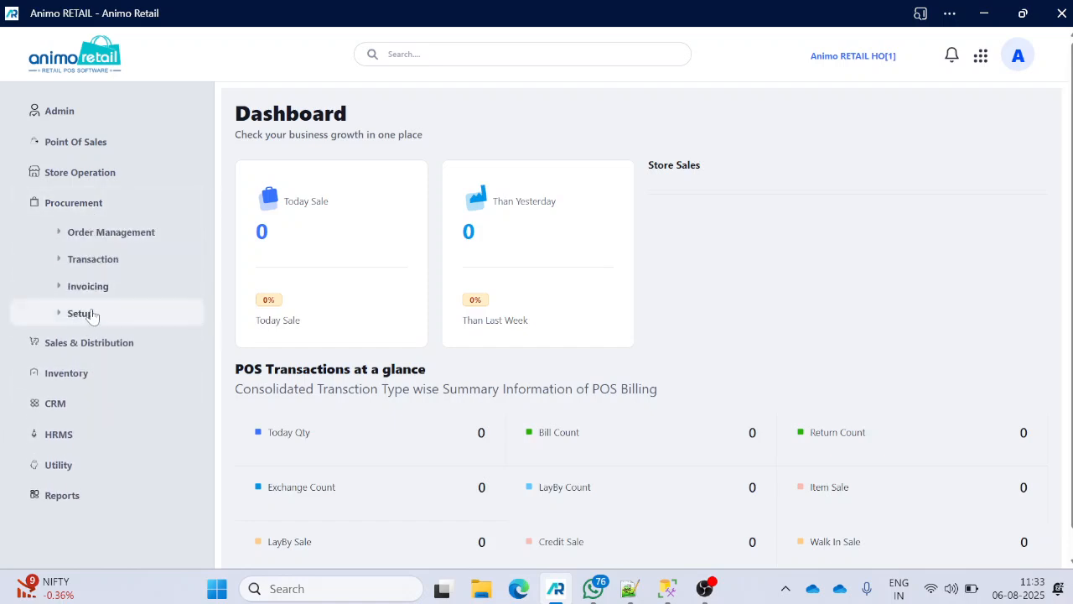
{"action": "left_click", "coordinate": [91, 314]}
{"action": "scroll", "coordinate": [115, 359], "scroll_direction": "down", "scroll_amount": 1}
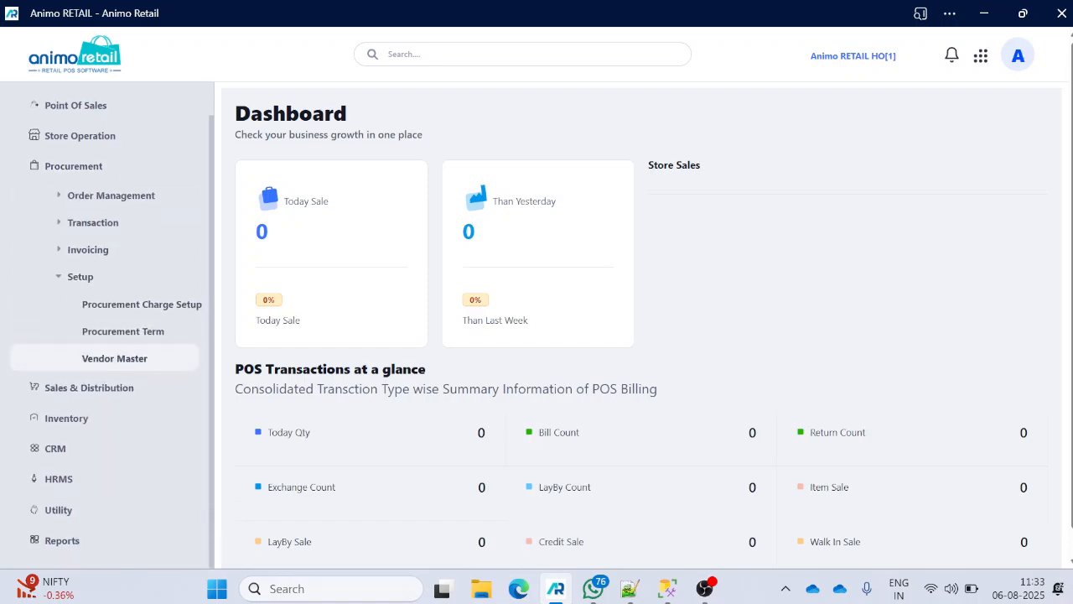
{"action": "left_click_drag", "start_coordinate": [115, 358], "coordinate": [108, 332]}
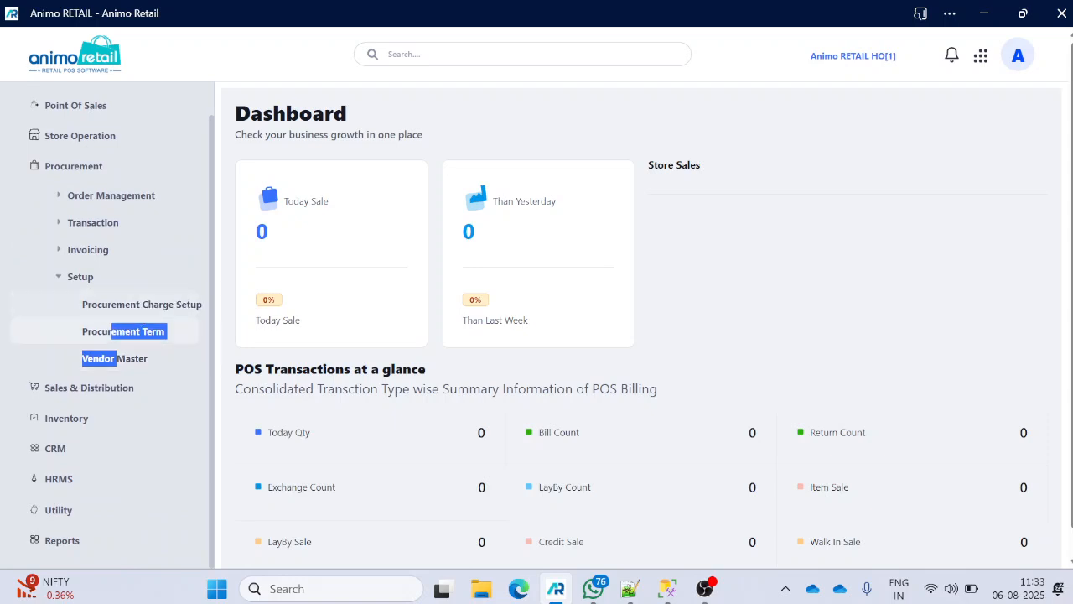
{"action": "left_click", "coordinate": [62, 279]}
{"action": "left_click", "coordinate": [67, 313]}
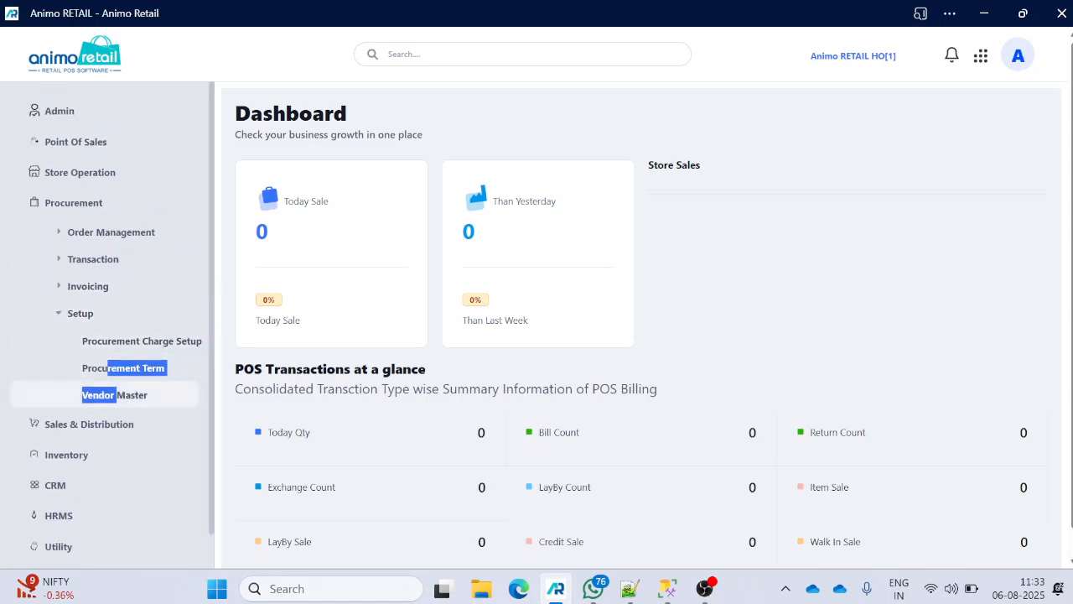
{"action": "left_click", "coordinate": [114, 394]}
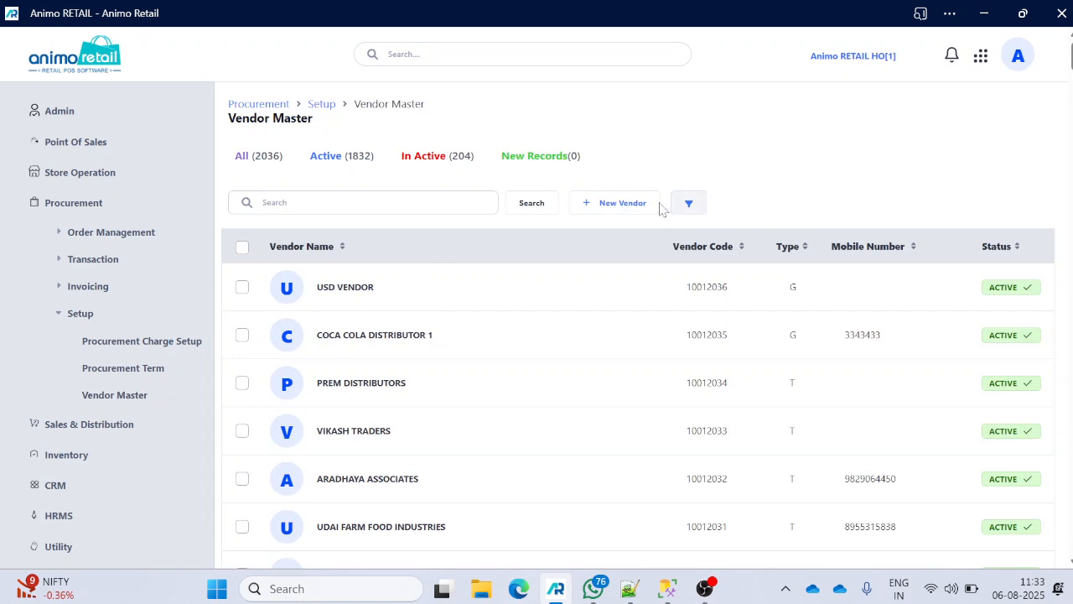
- Start a new vendor and review its Tax Information formula list, leaving Without GST
{"action": "left_click", "coordinate": [653, 210]}
{"action": "scroll", "coordinate": [436, 283], "scroll_direction": "down", "scroll_amount": 5}
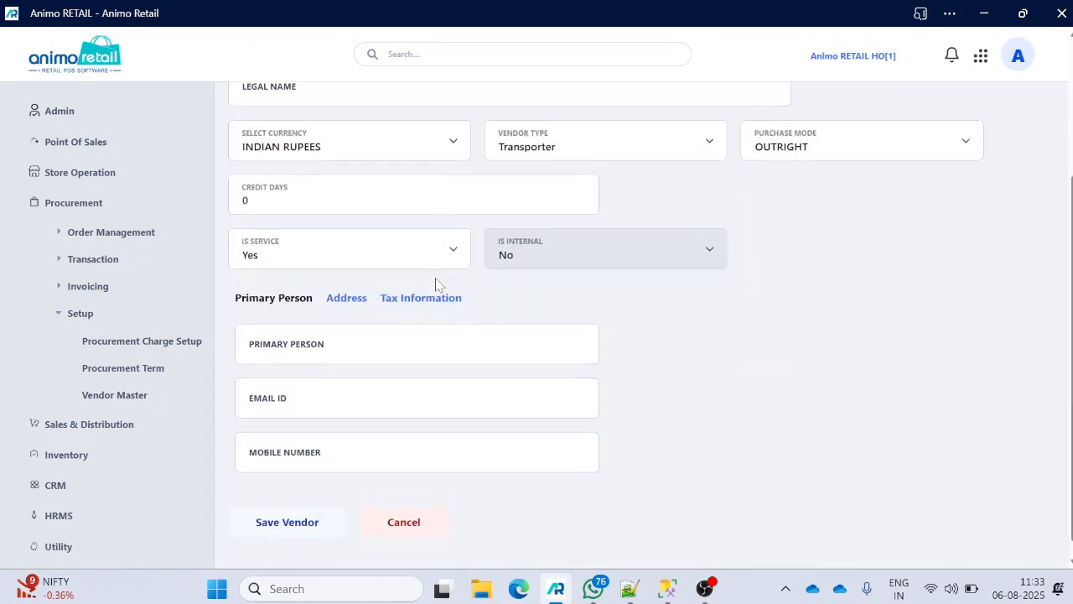
{"action": "left_click", "coordinate": [442, 284]}
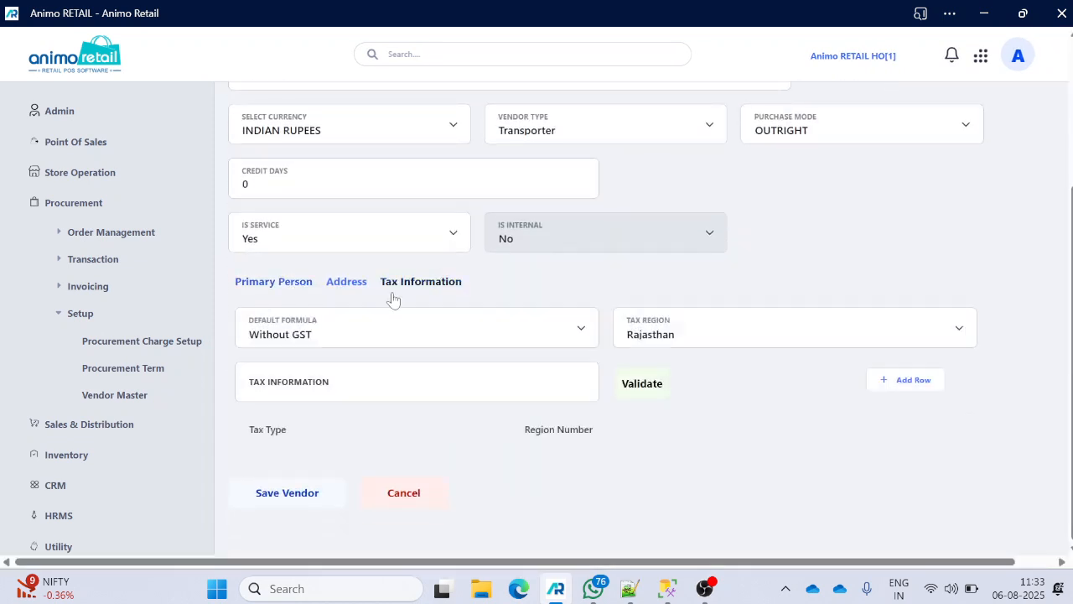
{"action": "left_click", "coordinate": [406, 342]}
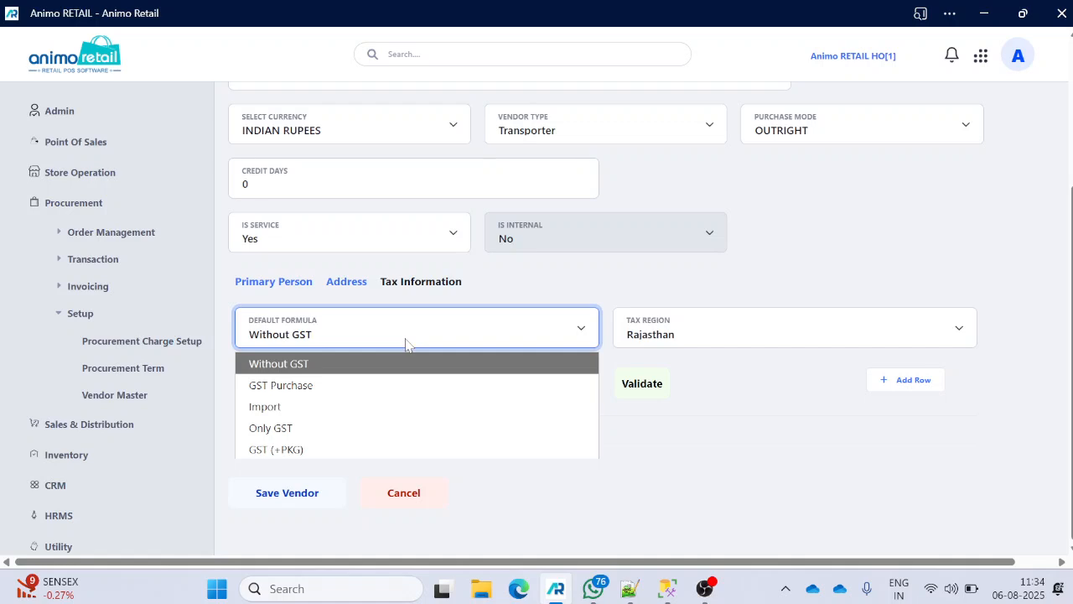
{"action": "left_click", "coordinate": [633, 281]}
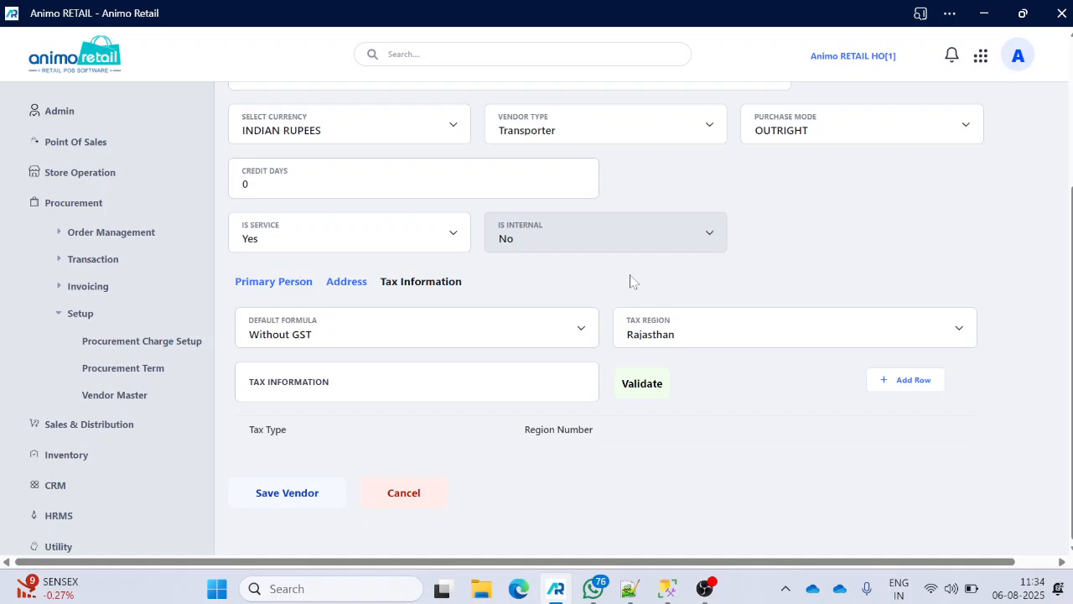
{"action": "left_click", "coordinate": [92, 322]}
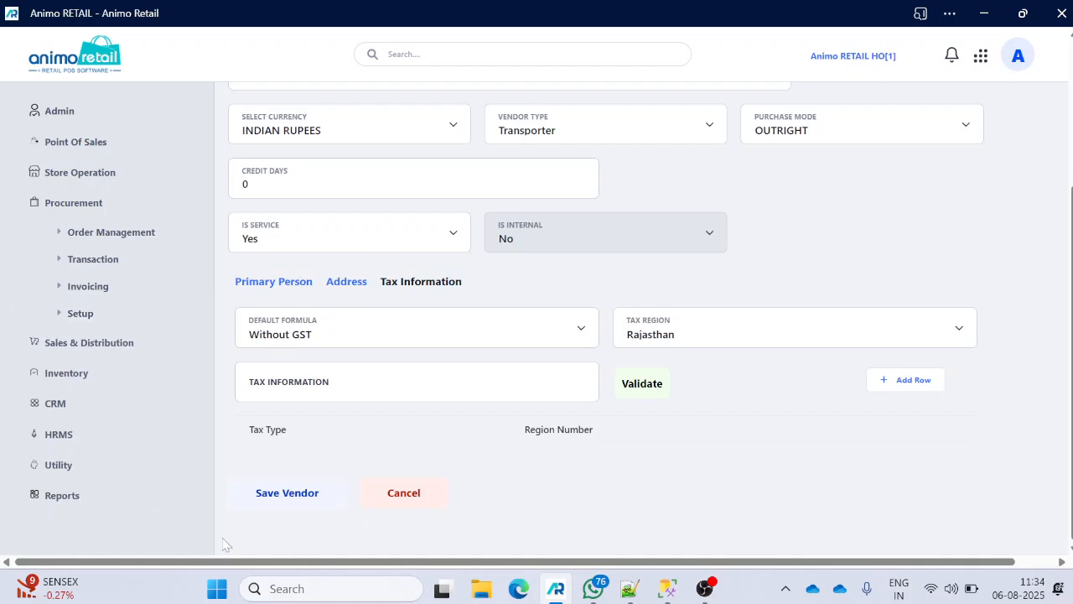
- Open Procurement > Order Management > Purchase Order, hide the sidebar, and start a new order
{"action": "left_click", "coordinate": [74, 210]}
{"action": "left_click", "coordinate": [67, 203]}
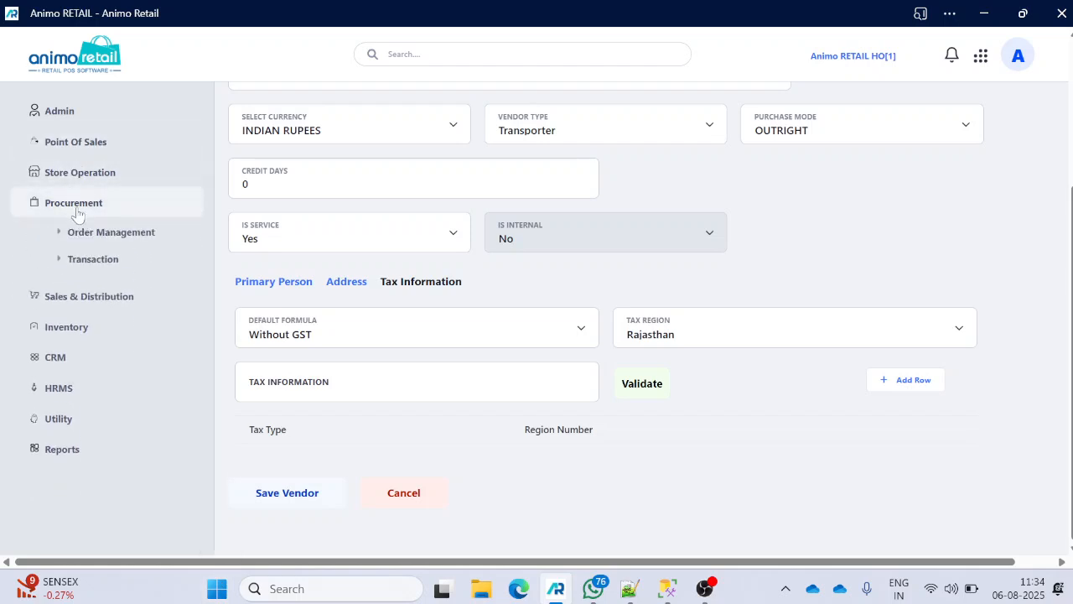
{"action": "left_click", "coordinate": [89, 239]}
{"action": "left_click", "coordinate": [117, 286]}
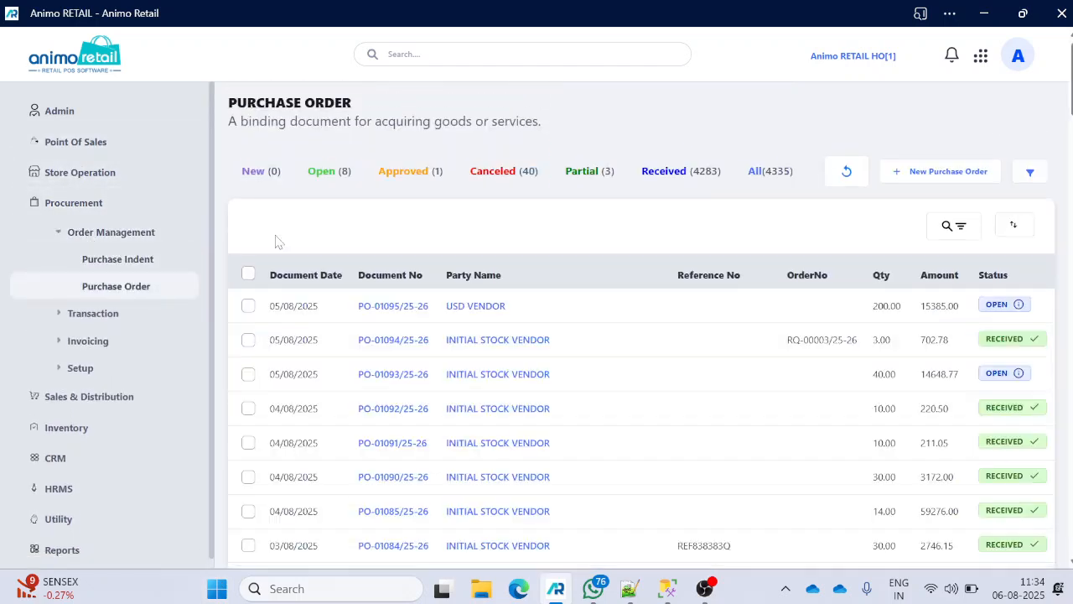
{"action": "left_click", "coordinate": [82, 71]}
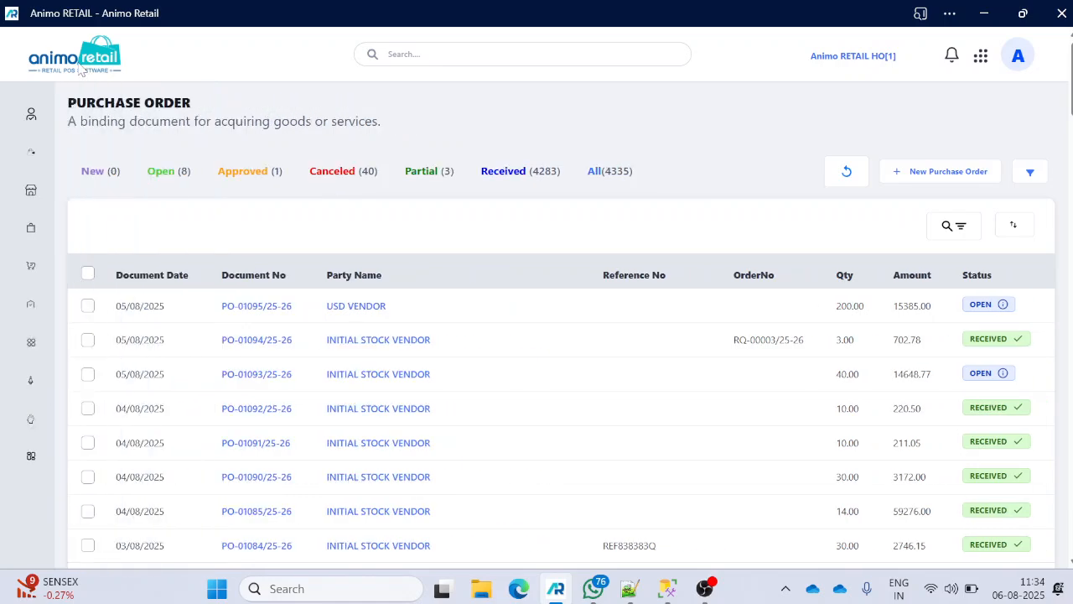
{"action": "left_click", "coordinate": [931, 173]}
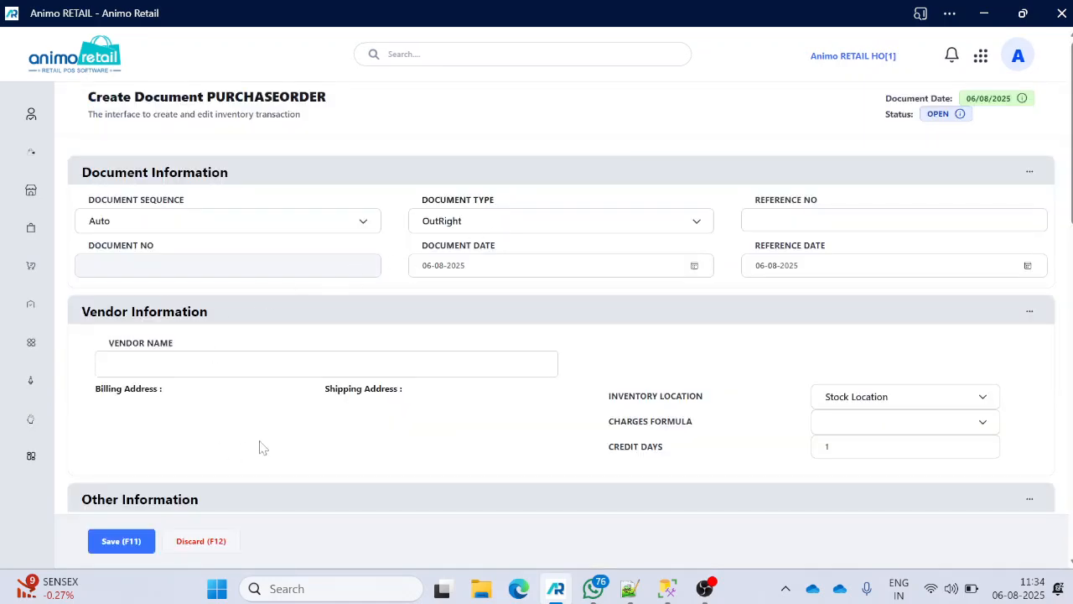
- Pick INITIAL STOCK VENDOR by searching 'init', keeping the GST (+PKG) charges formula
{"action": "left_click", "coordinate": [253, 370]}
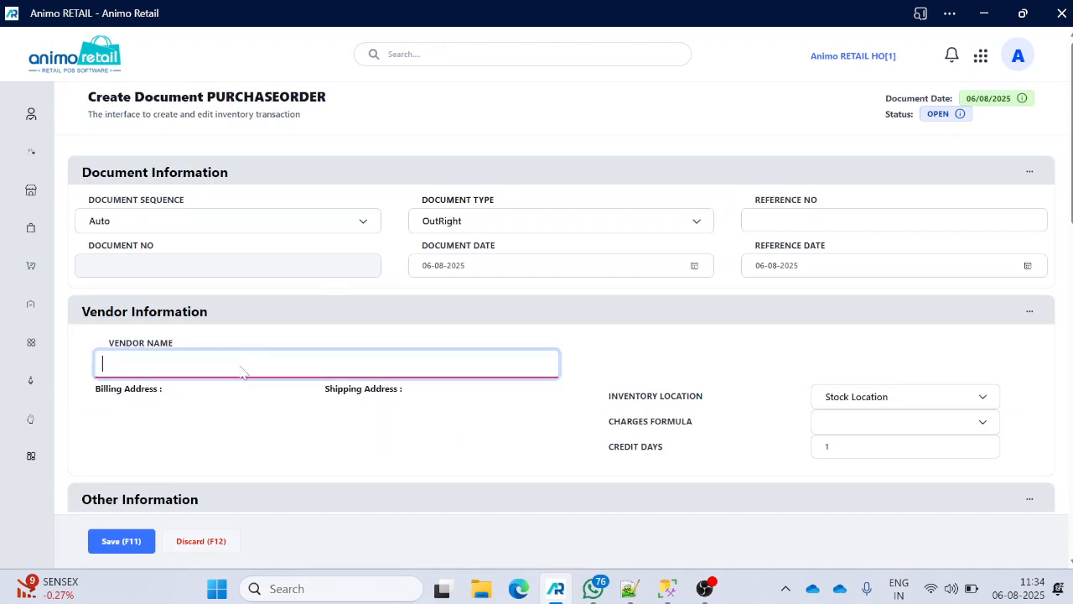
{"action": "type", "text": "init"}
{"action": "left_click", "coordinate": [227, 406]}
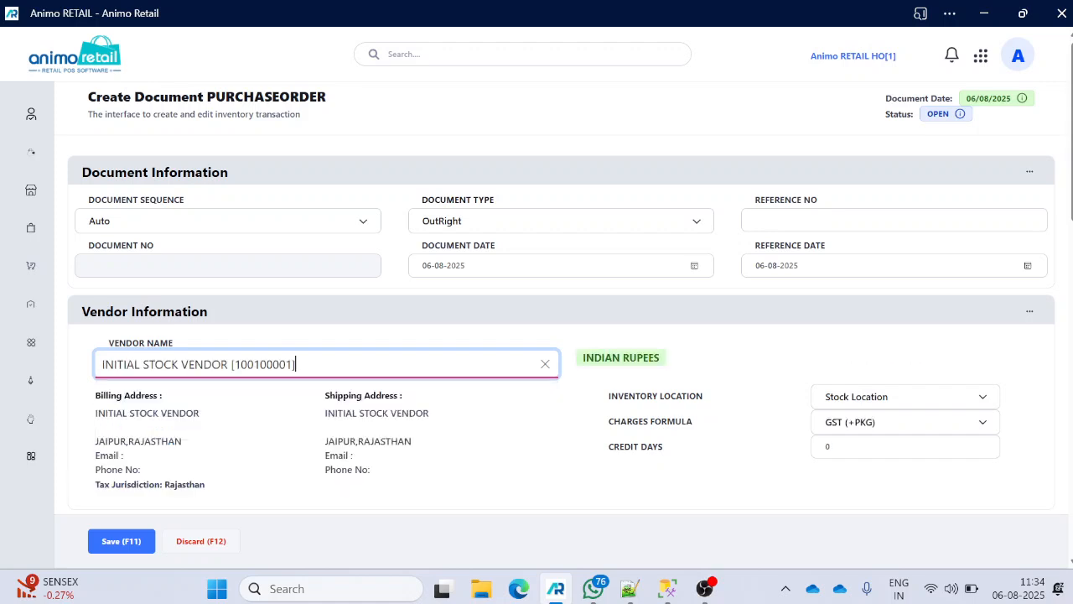
{"action": "scroll", "coordinate": [788, 270], "scroll_direction": "down", "scroll_amount": 1}
{"action": "scroll", "coordinate": [788, 270], "scroll_direction": "down", "scroll_amount": 1}
{"action": "left_click", "coordinate": [929, 262]}
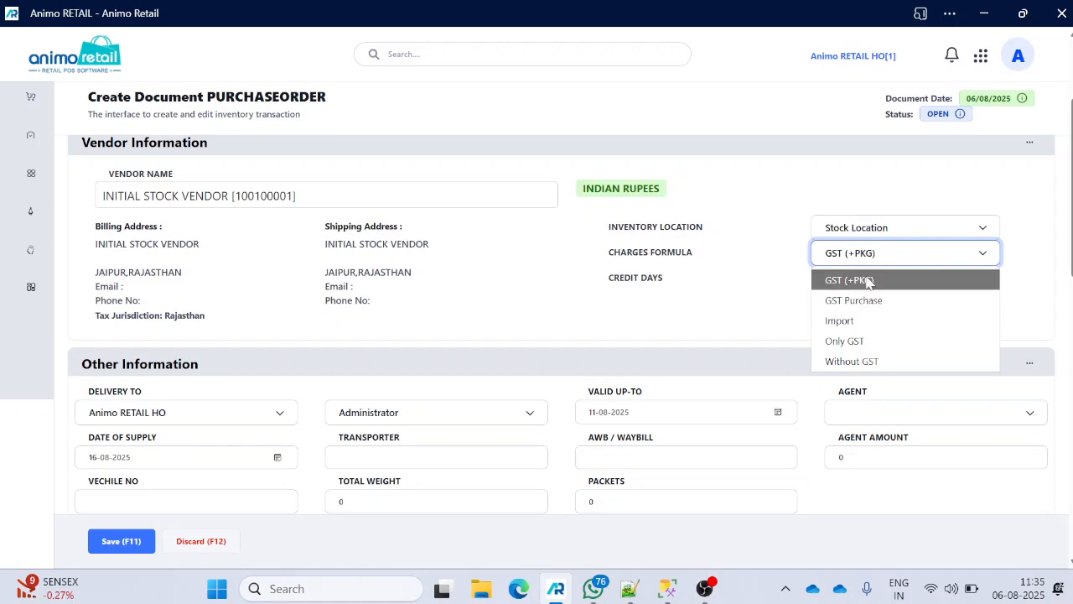
{"action": "left_click", "coordinate": [540, 302]}
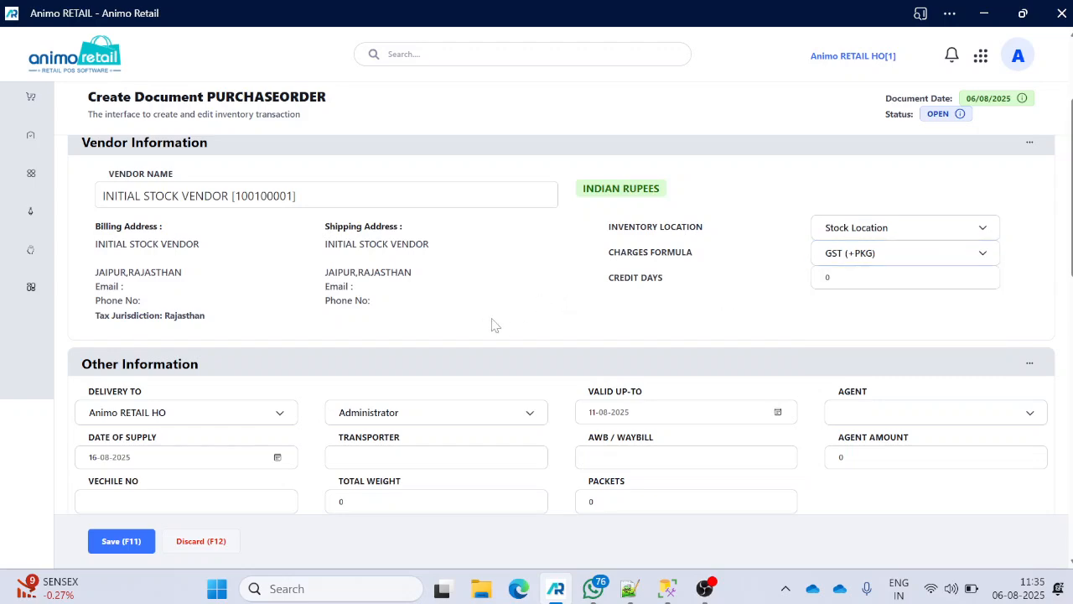
{"action": "scroll", "coordinate": [486, 336], "scroll_direction": "down", "scroll_amount": 3}
- Add the vermicelli article (search 'js') and SAF OATS 500 GM (search 'sa') to the order
{"action": "left_click", "coordinate": [352, 331]}
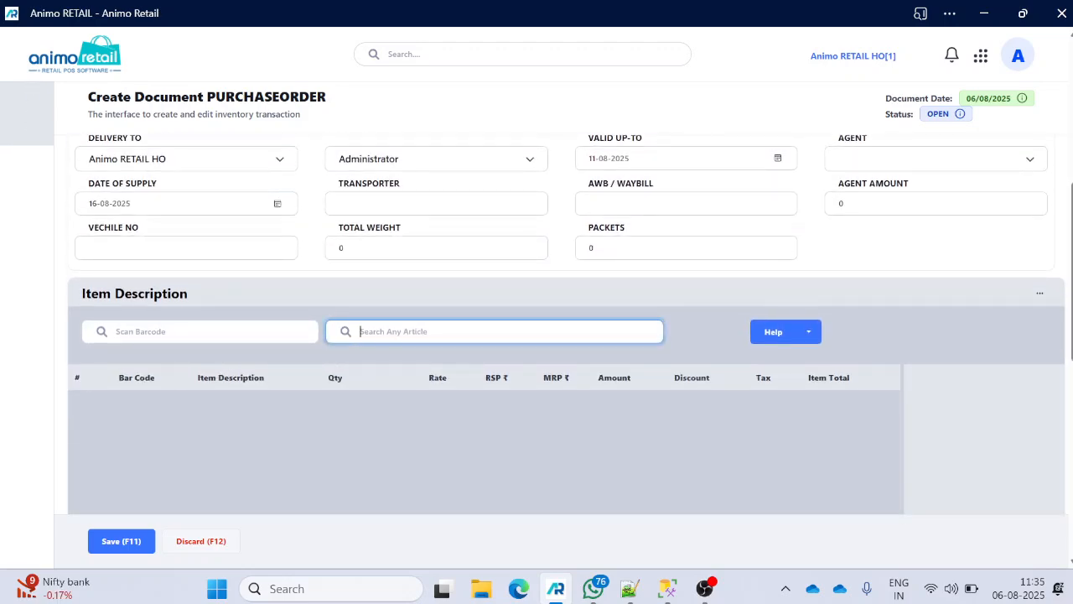
{"action": "type", "text": "js"}
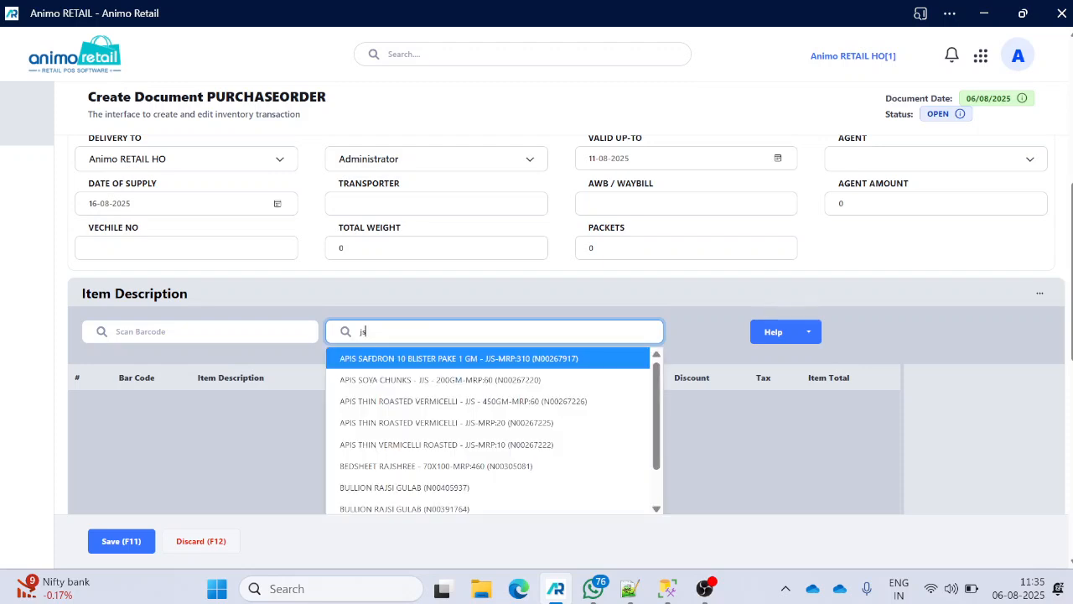
{"action": "left_click", "coordinate": [408, 421]}
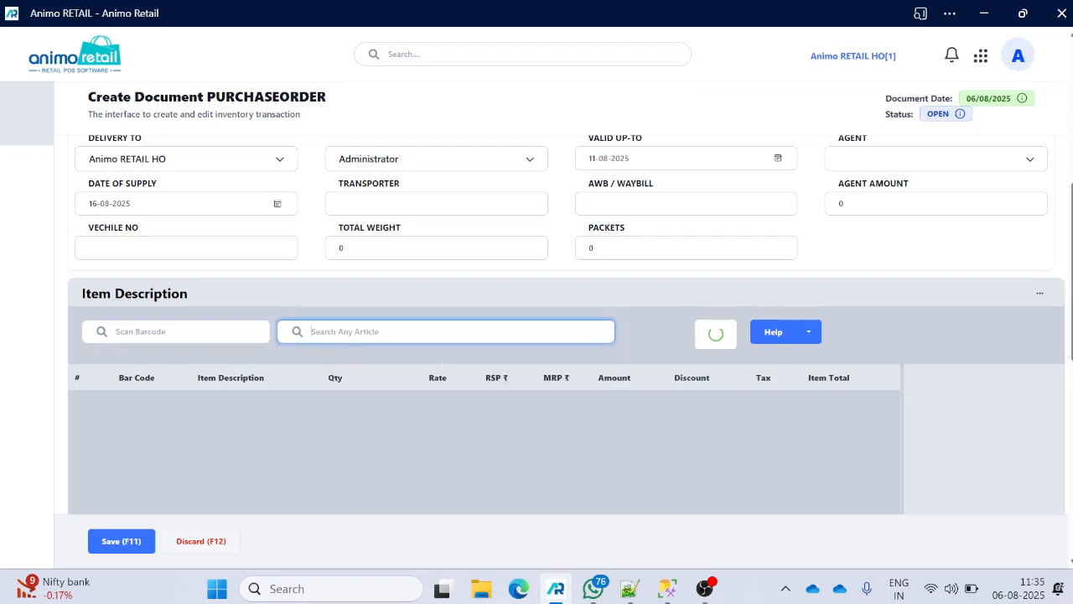
{"action": "type", "text": "sa"}
{"action": "left_click", "coordinate": [408, 422]}
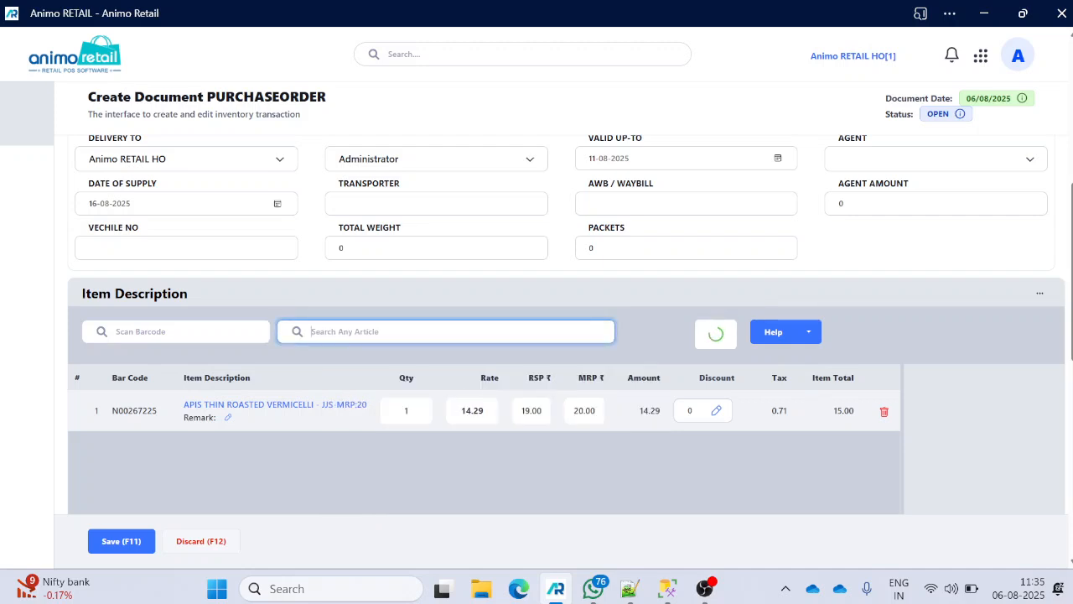
- Check the item rates, 73.20 for SAF OATS and 14.29 for vermicelli, then the Summary
{"action": "scroll", "coordinate": [619, 251], "scroll_direction": "down", "scroll_amount": 2}
{"action": "scroll", "coordinate": [460, 303], "scroll_direction": "down", "scroll_amount": 1}
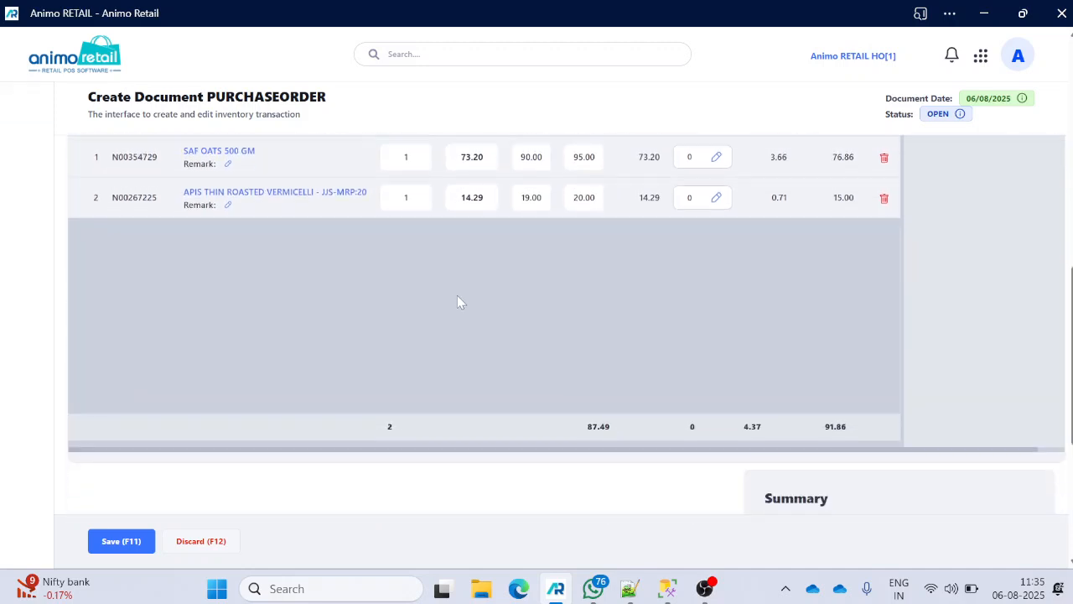
{"action": "scroll", "coordinate": [515, 302], "scroll_direction": "up", "scroll_amount": 1}
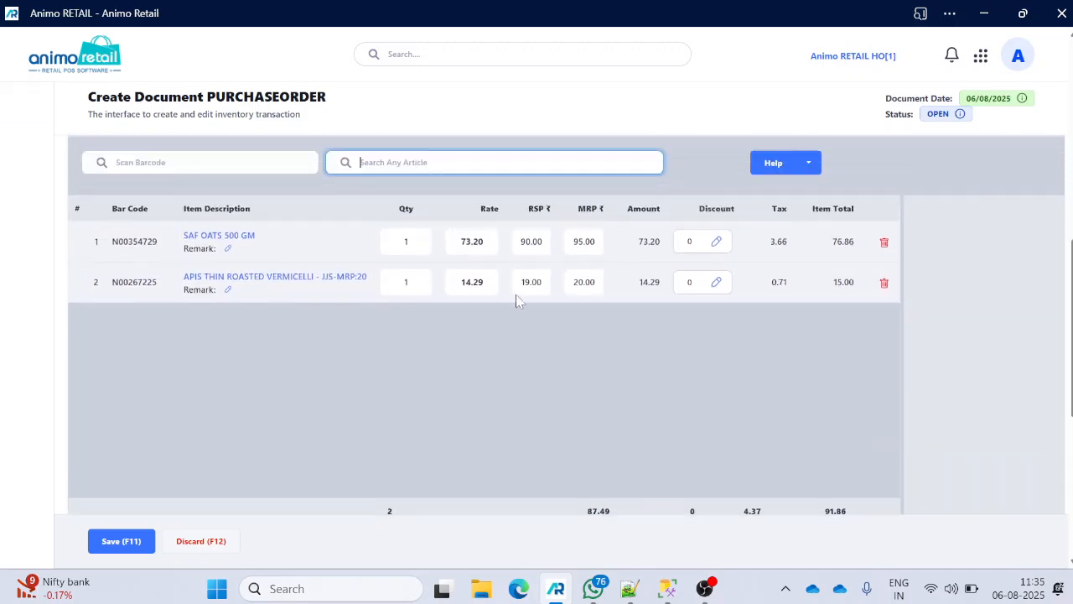
{"action": "left_click_drag", "start_coordinate": [485, 242], "coordinate": [461, 241]}
{"action": "left_click_drag", "start_coordinate": [486, 282], "coordinate": [459, 282]}
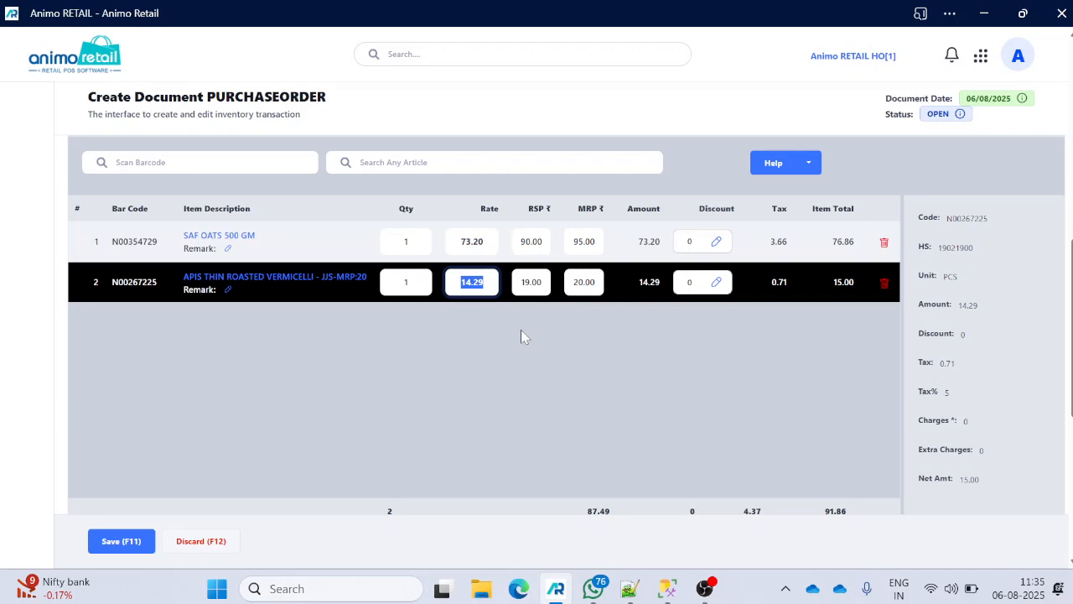
{"action": "scroll", "coordinate": [675, 353], "scroll_direction": "down", "scroll_amount": 3}
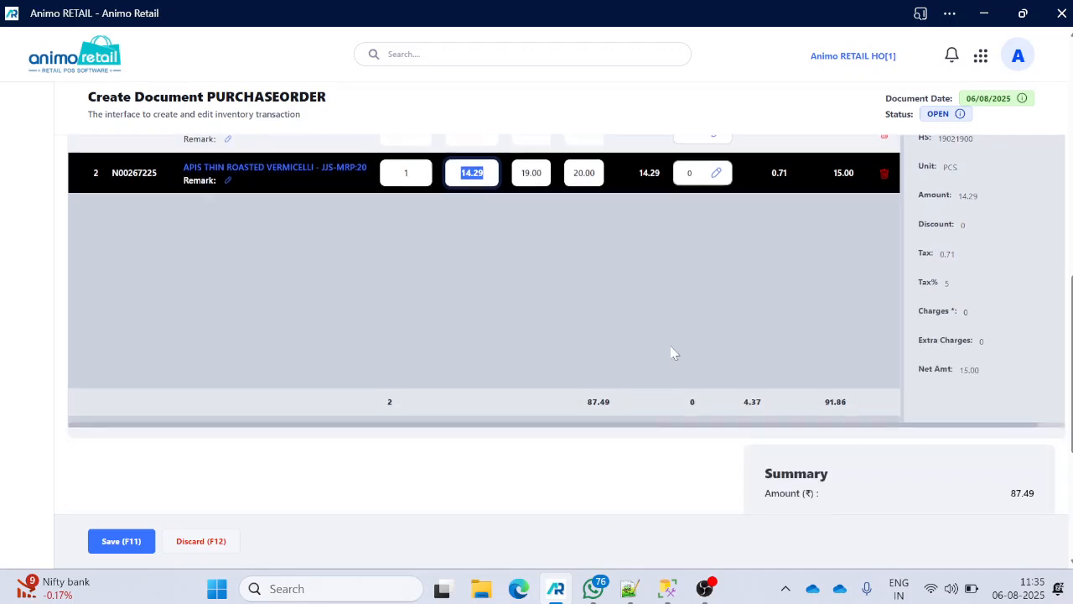
{"action": "left_click_drag", "start_coordinate": [1011, 349], "coordinate": [1046, 359]}
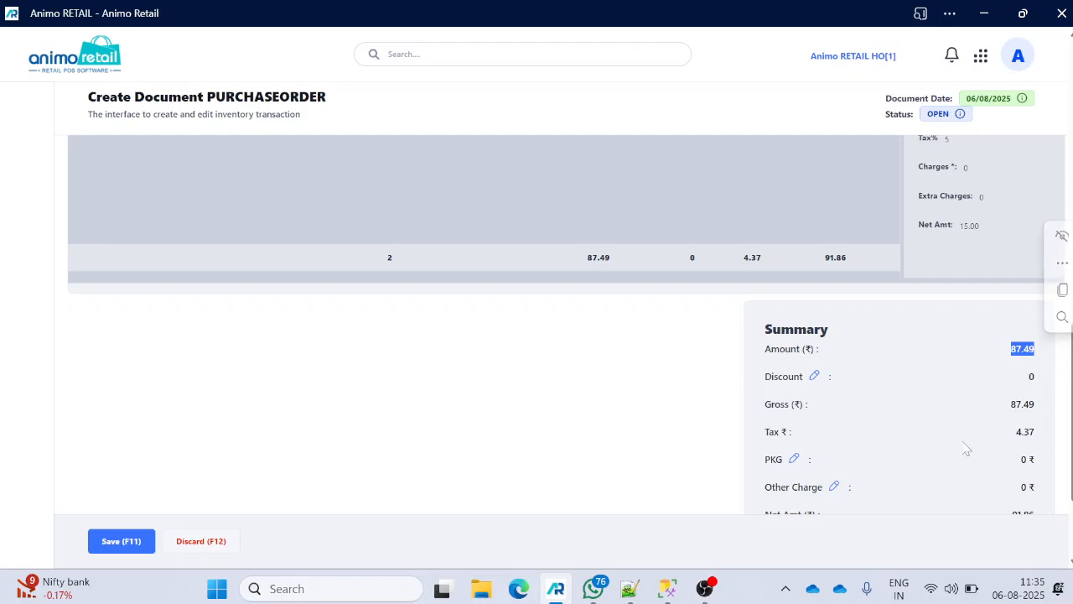
{"action": "left_click_drag", "start_coordinate": [1015, 435], "coordinate": [1042, 435]}
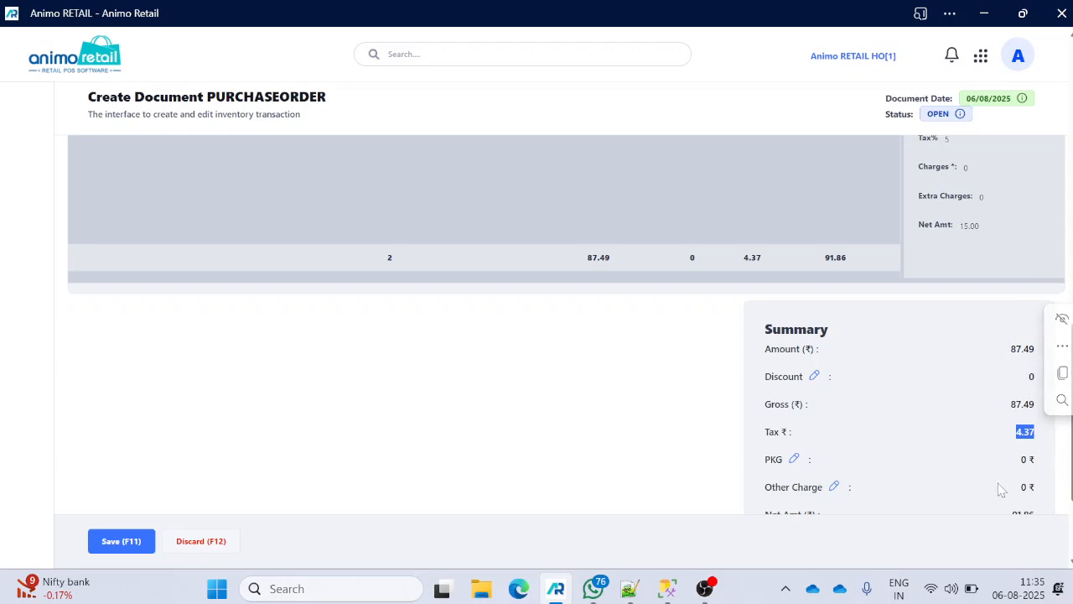
{"action": "left_click", "coordinate": [914, 463]}
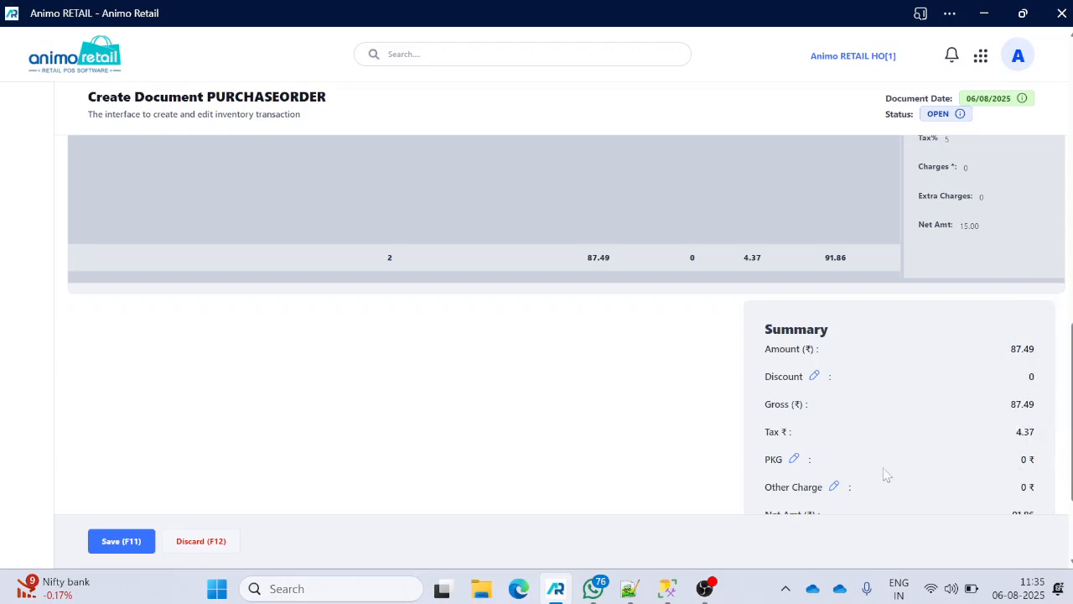
- Enter a PKG charge of 10, recalculate it across both items, and close the editor
{"action": "left_click", "coordinate": [795, 461]}
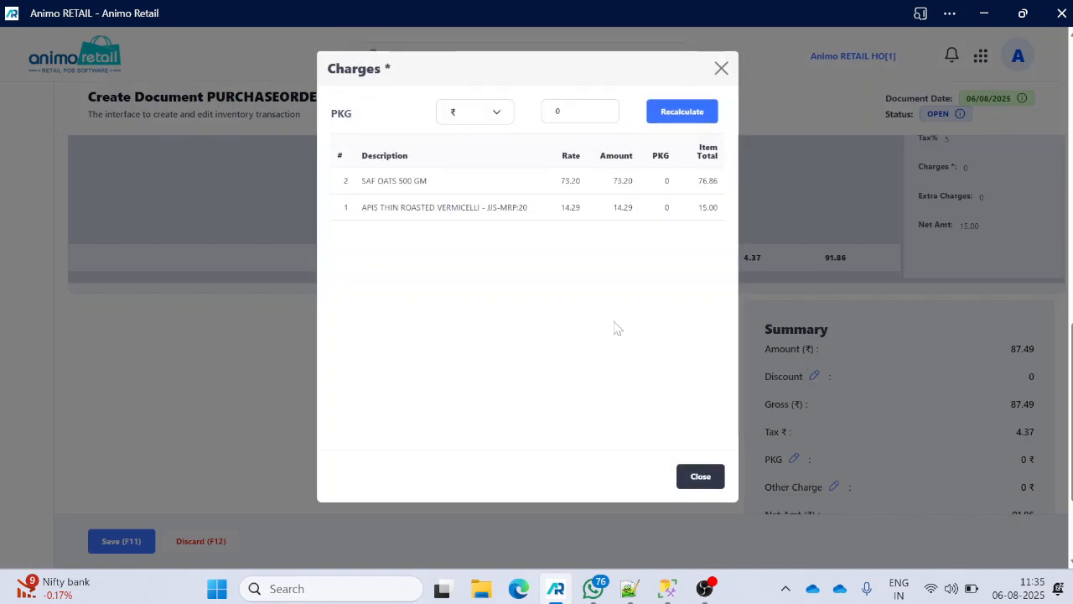
{"action": "left_click", "coordinate": [586, 111]}
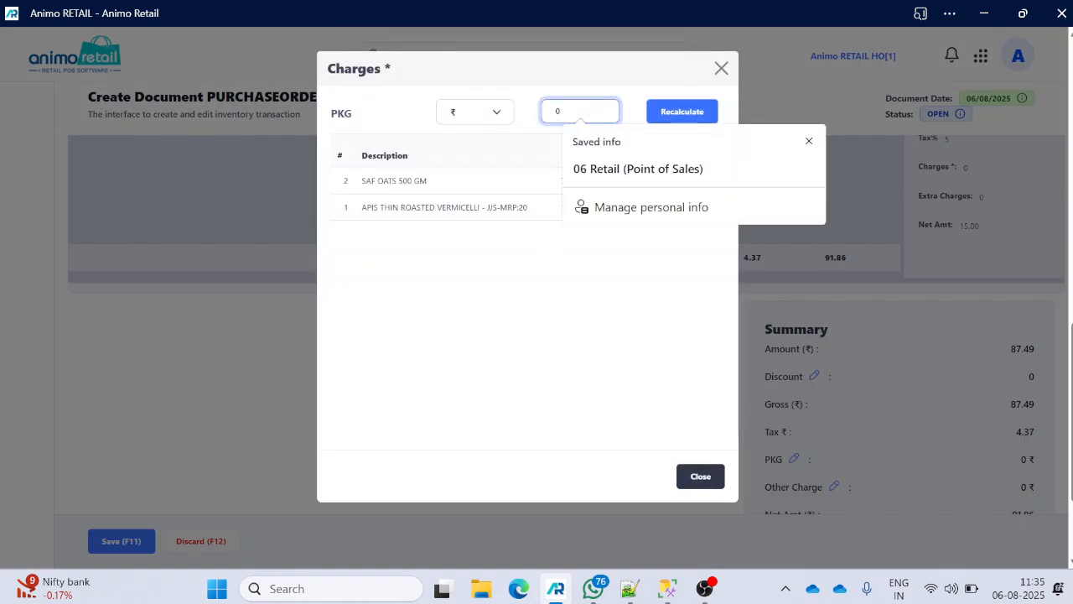
{"action": "key", "text": "BackSpace"}
{"action": "type", "text": "10"}
{"action": "left_click", "coordinate": [682, 111]}
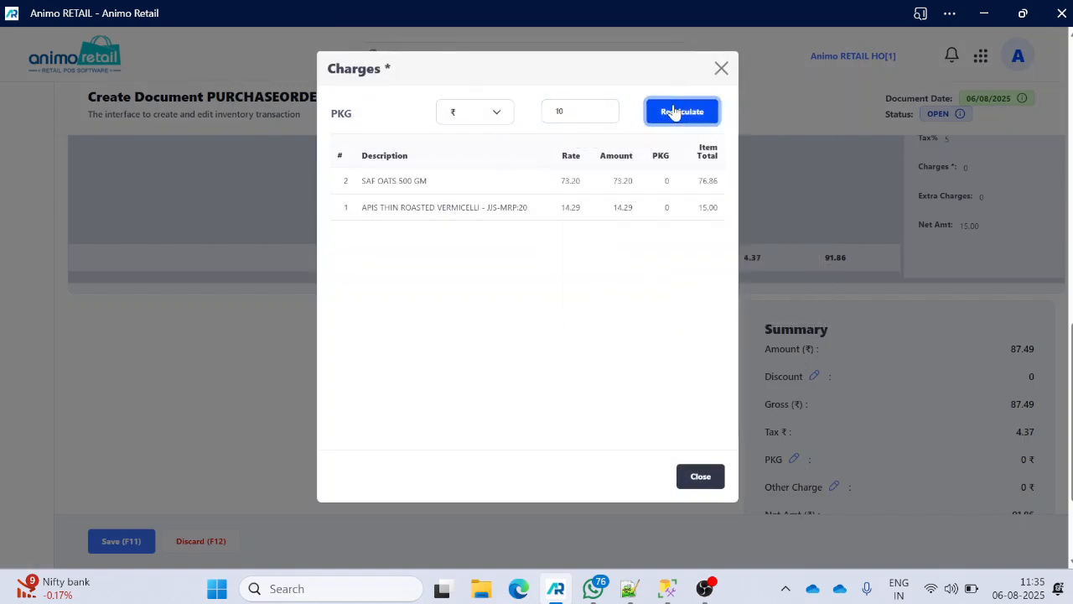
{"action": "left_click", "coordinate": [700, 479]}
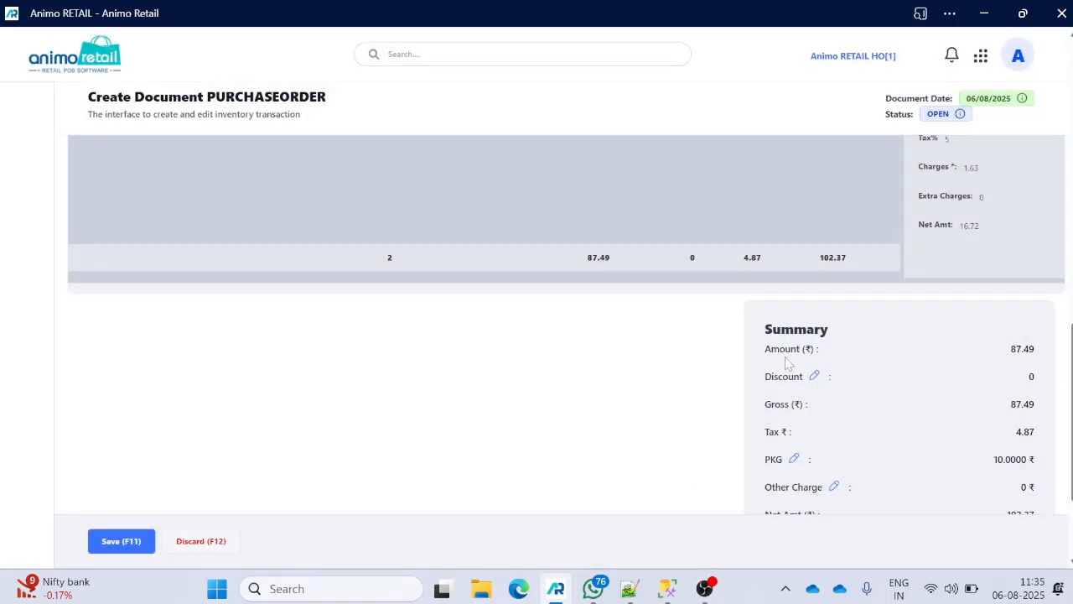
- Inspect the SAF OATS line's details, including its 8.37 PKG share and tax percentage
{"action": "scroll", "coordinate": [790, 364], "scroll_direction": "down", "scroll_amount": 1}
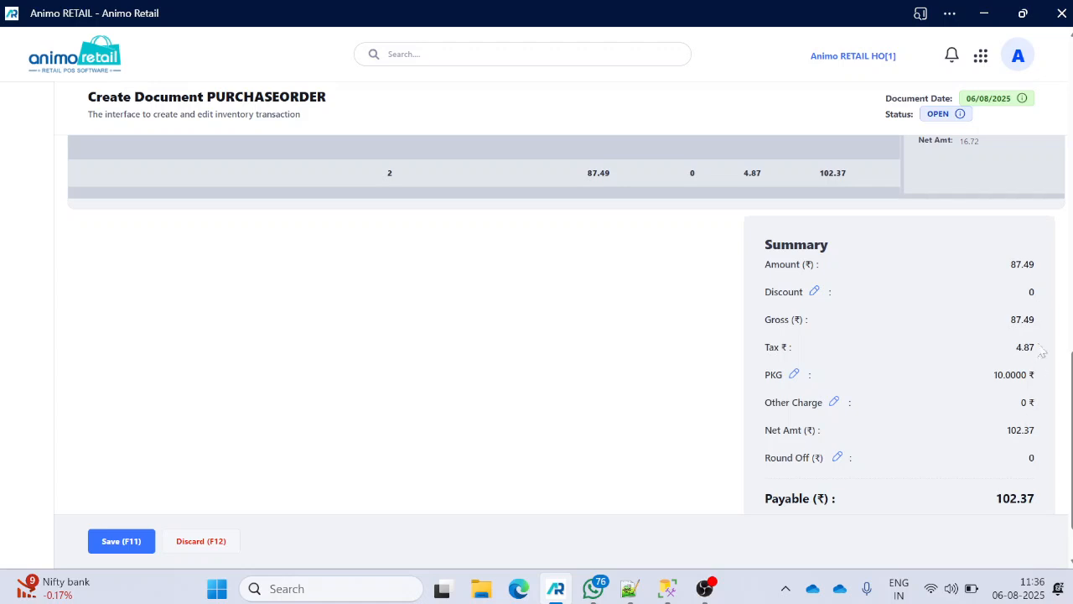
{"action": "scroll", "coordinate": [912, 353], "scroll_direction": "up", "scroll_amount": 4}
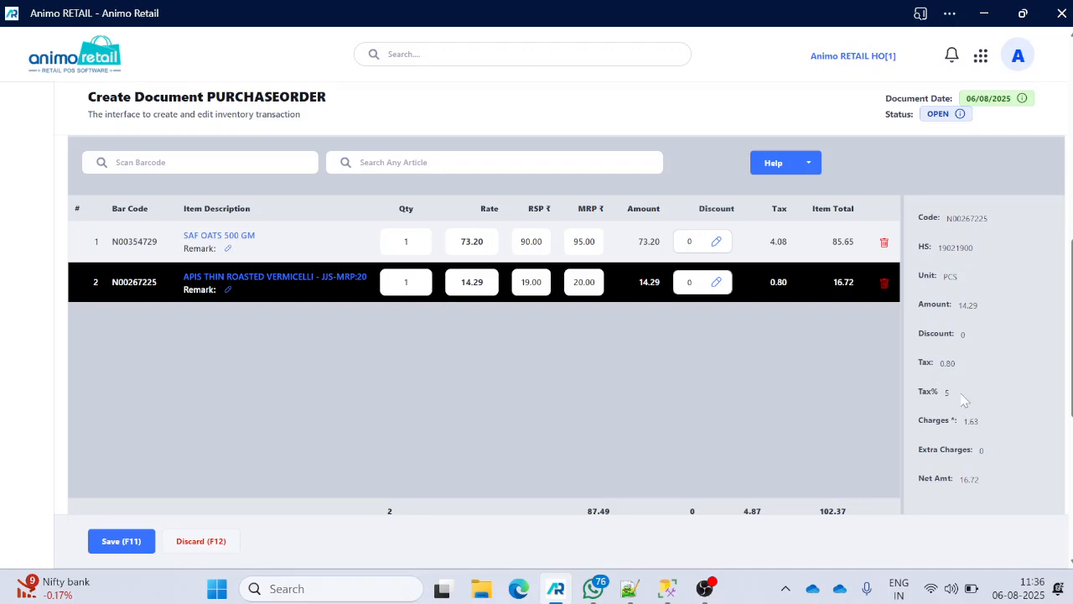
{"action": "left_click", "coordinate": [325, 240]}
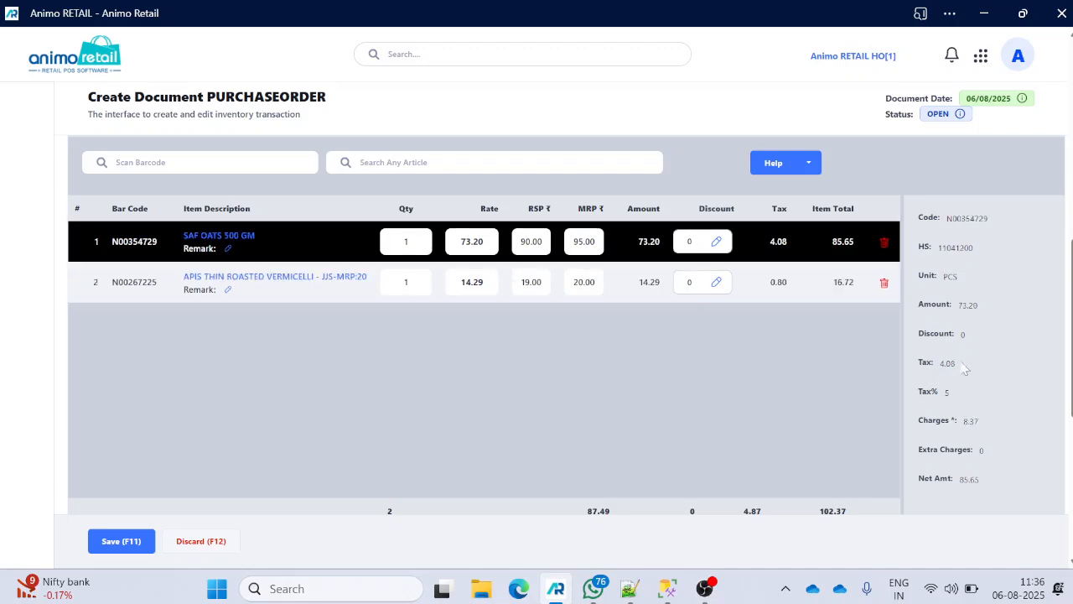
{"action": "left_click_drag", "start_coordinate": [961, 394], "coordinate": [928, 392]}
{"action": "left_click", "coordinate": [710, 427]}
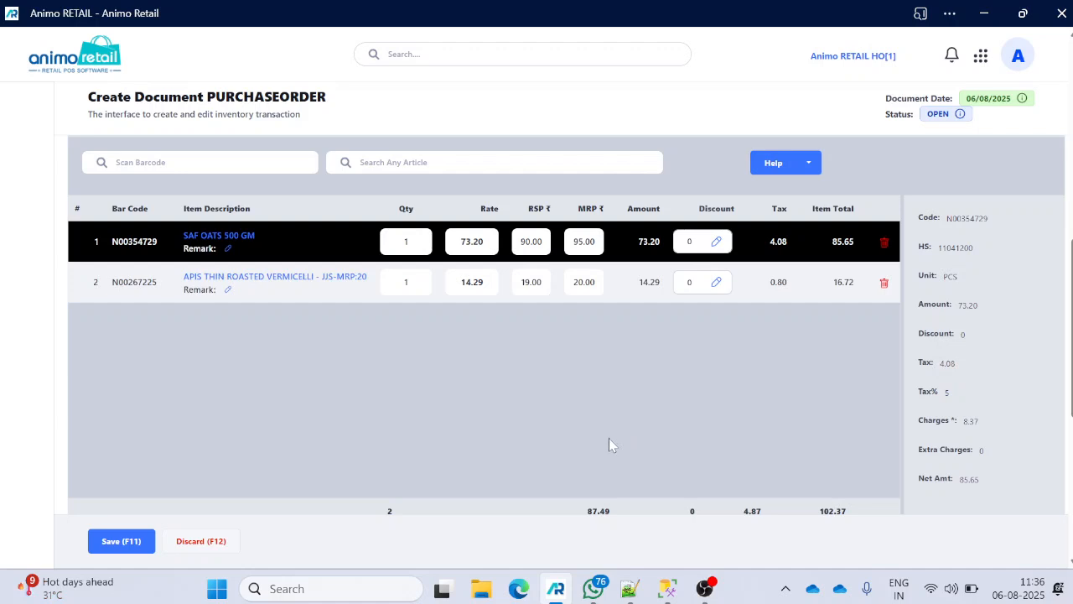
{"action": "right_click", "coordinate": [216, 588]}
- Launch Calculator via Run 'calc' and add 74.20 + 14.29
{"action": "left_click", "coordinate": [225, 495]}
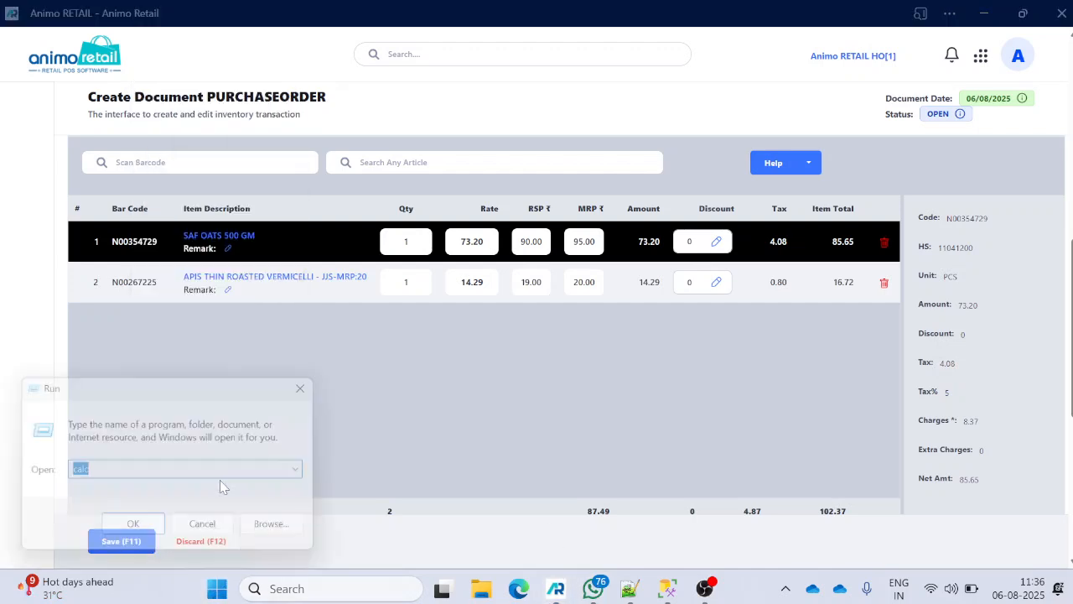
{"action": "type", "text": "cal"}
{"action": "left_click", "coordinate": [220, 483]}
{"action": "key", "text": "Return"}
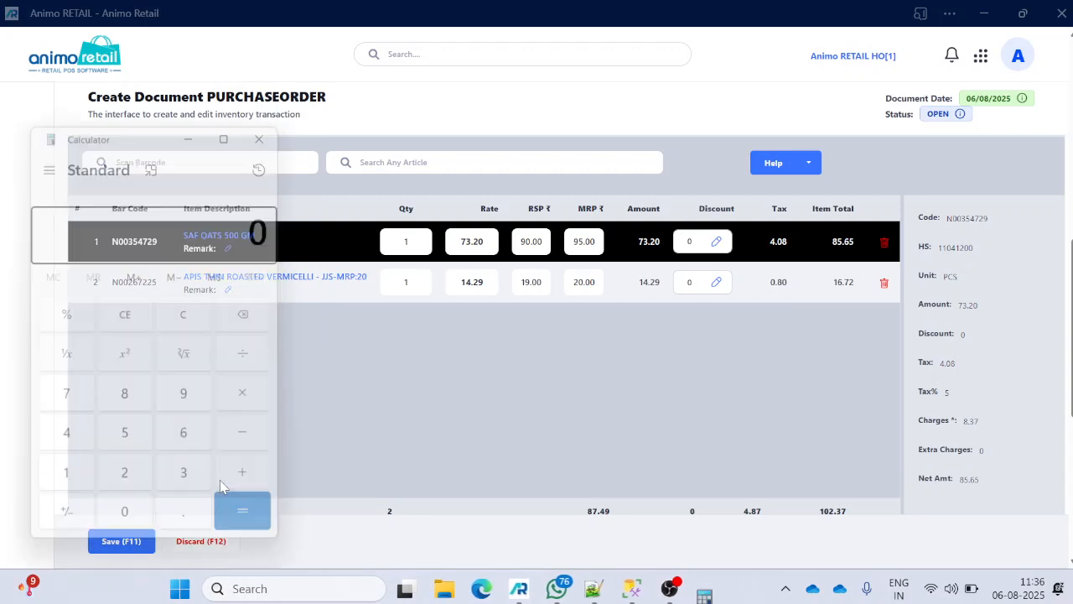
{"action": "type", "text": "74.20"}
{"action": "key", "text": "plus"}
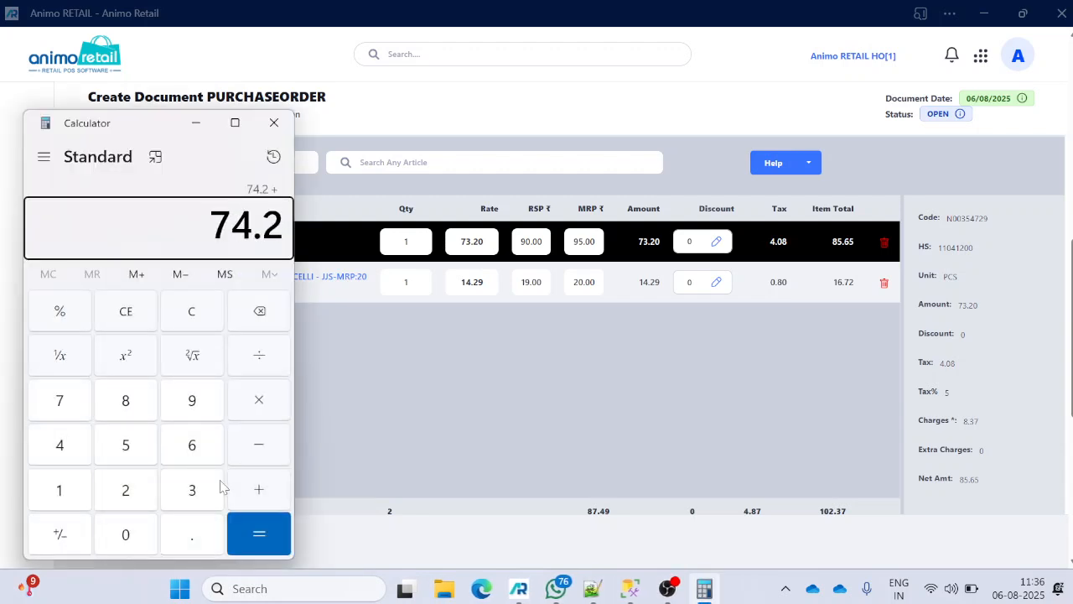
{"action": "type", "text": "14.29"}
{"action": "key", "text": "Return"}
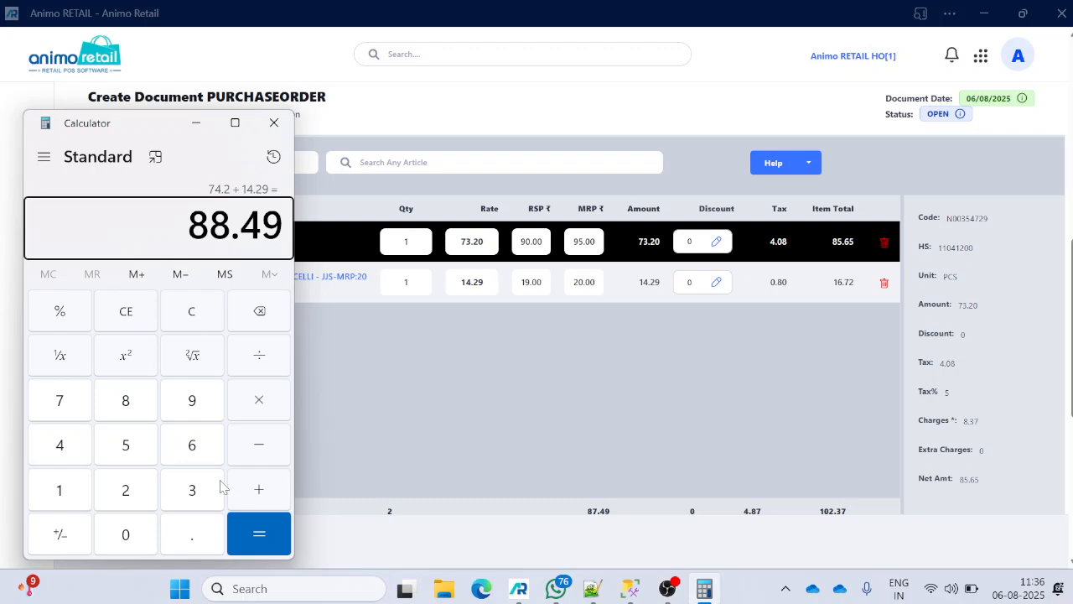
- Recompute the item total 73.20 + 14.29 = 87.49 and its 5% tax, 4.3745
{"action": "key", "text": "Escape"}
{"action": "type", "text": "73.20"}
{"action": "key", "text": "plus"}
{"action": "type", "text": "14.29"}
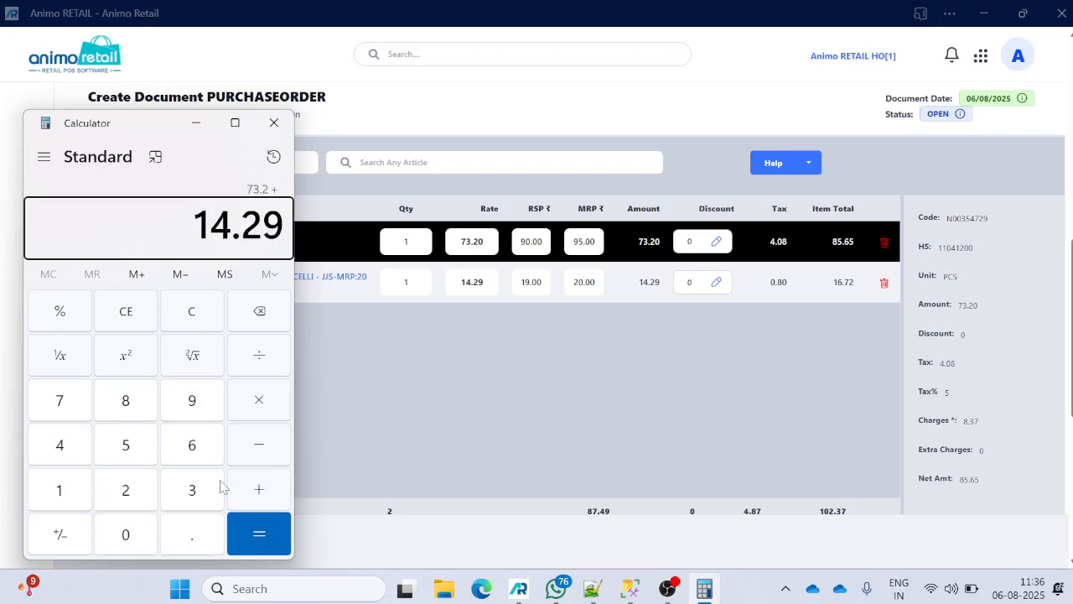
{"action": "key", "text": "Return"}
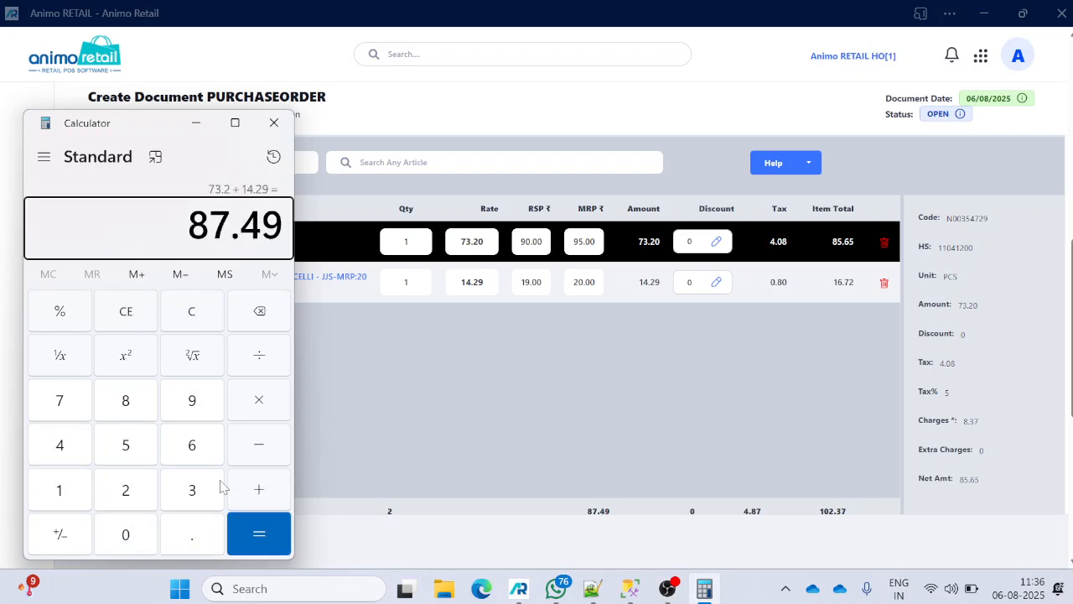
{"action": "key", "text": "asterisk"}
{"action": "type", "text": "5"}
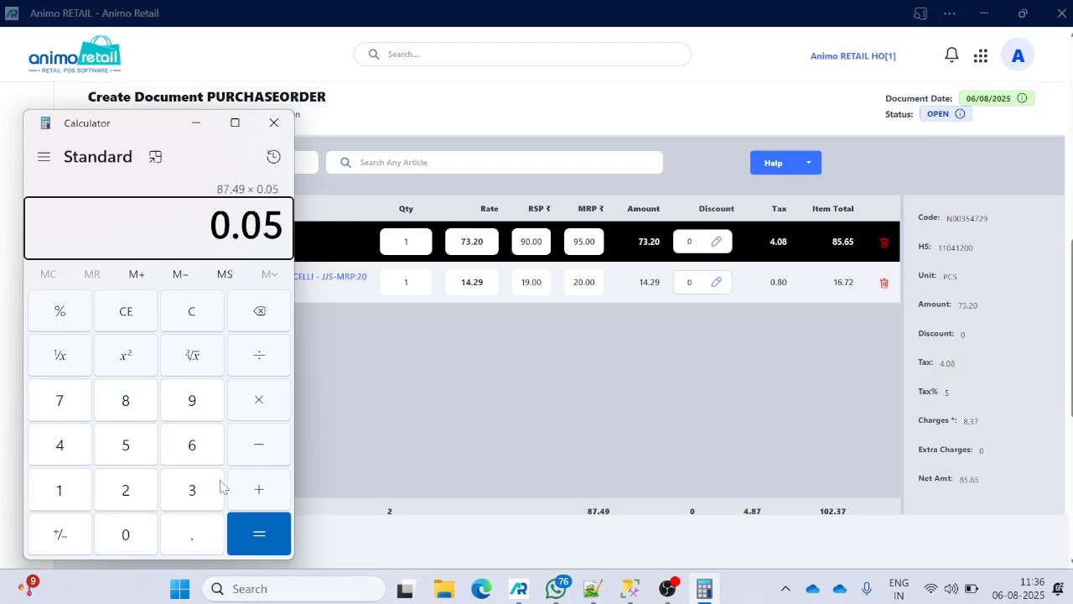
{"action": "key", "text": "Return"}
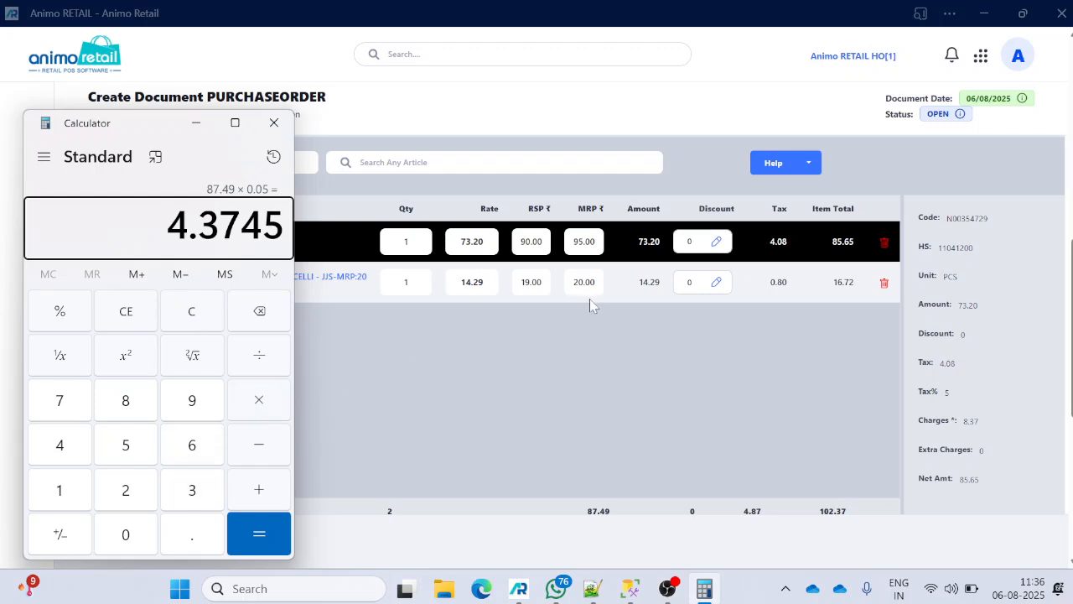
{"action": "scroll", "coordinate": [611, 294], "scroll_direction": "down", "scroll_amount": 2}
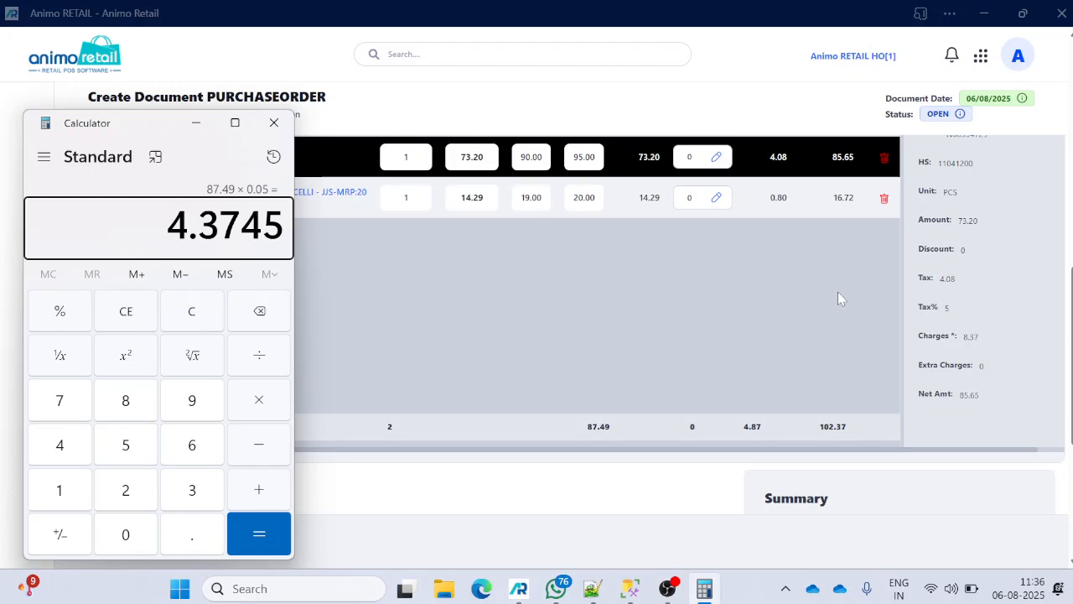
{"action": "scroll", "coordinate": [755, 374], "scroll_direction": "down", "scroll_amount": 5}
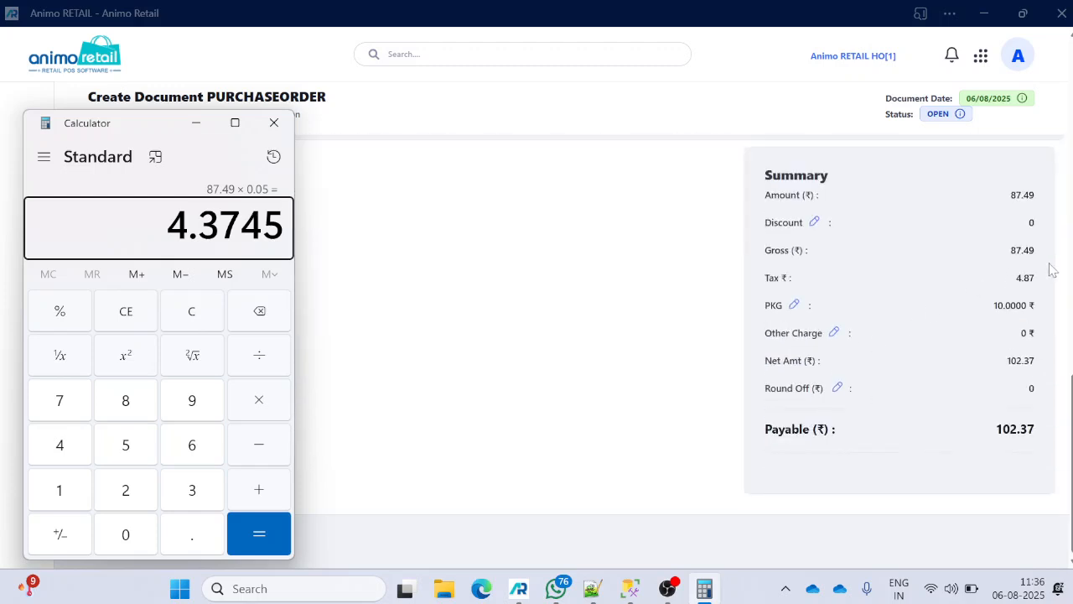
- Enter 87.29 + 10 in Calculator and check the PKG amount in the order summary
{"action": "key", "text": "Escape"}
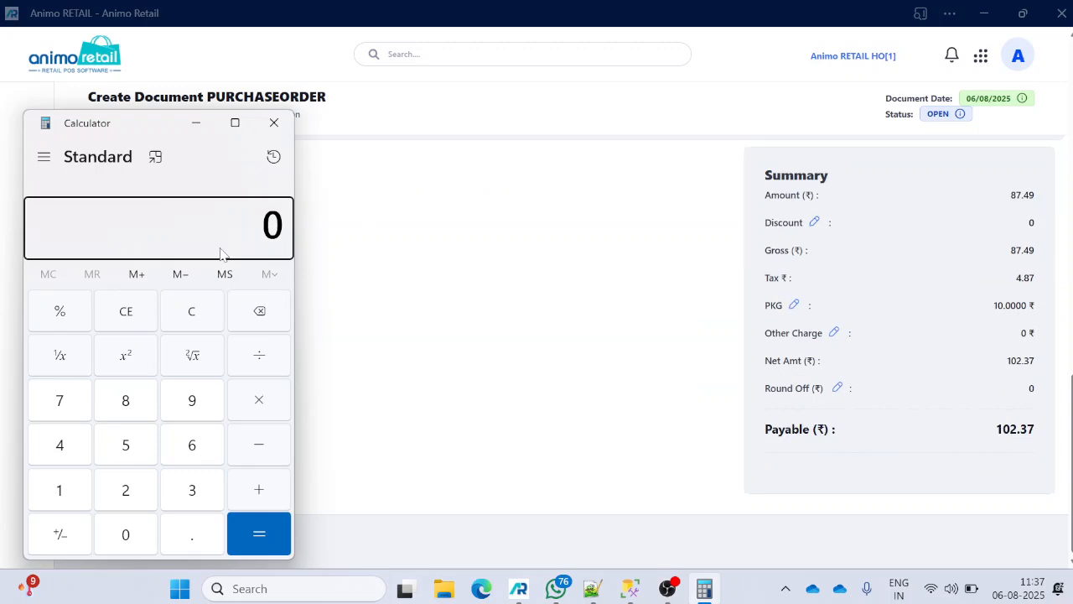
{"action": "type", "text": "87.29 + 10"}
{"action": "left_click", "coordinate": [765, 315]}
{"action": "left_click_drag", "start_coordinate": [770, 307], "coordinate": [1039, 309]}
{"action": "key", "text": "alt+Tab"}
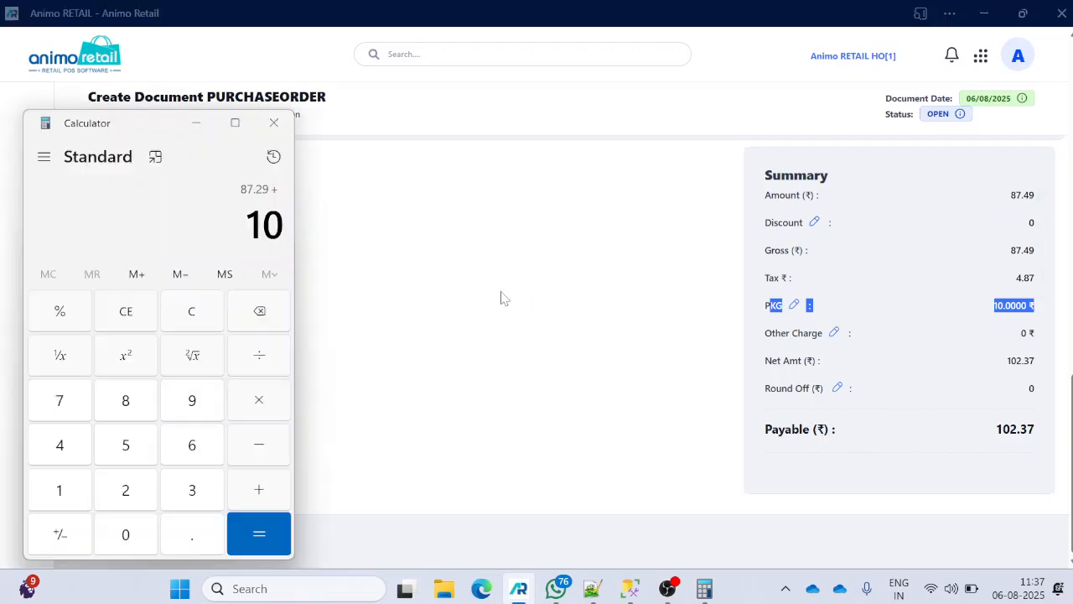
- Compute 5% of 97.29, giving 4.8645, and compare it with the order's 4.87 tax
{"action": "key", "text": "Return"}
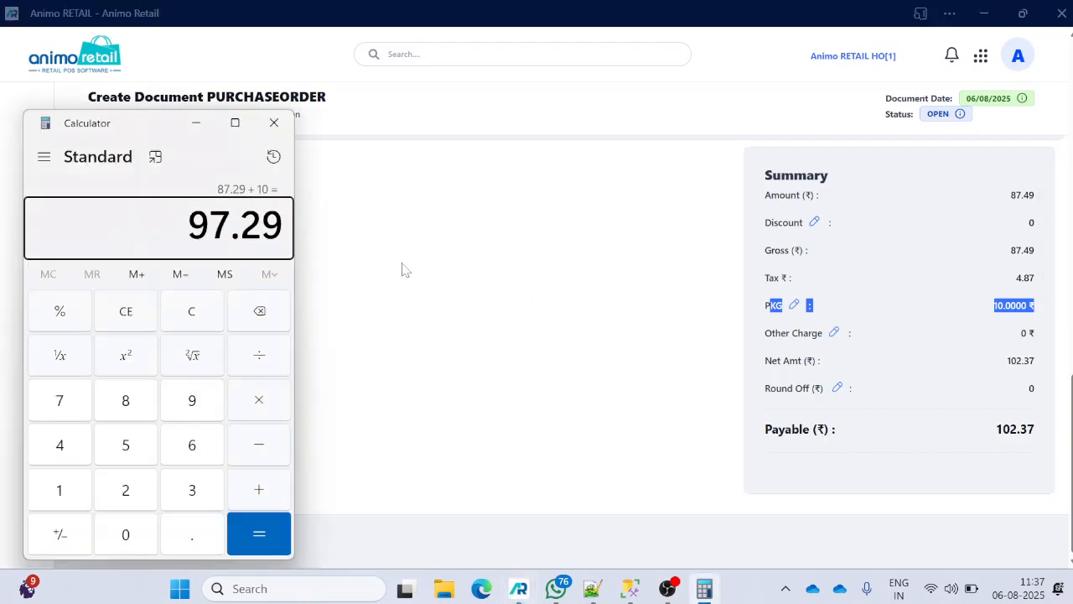
{"action": "key", "text": "asterisk"}
{"action": "type", "text": "5"}
{"action": "key", "text": "percent"}
{"action": "key", "text": "Return"}
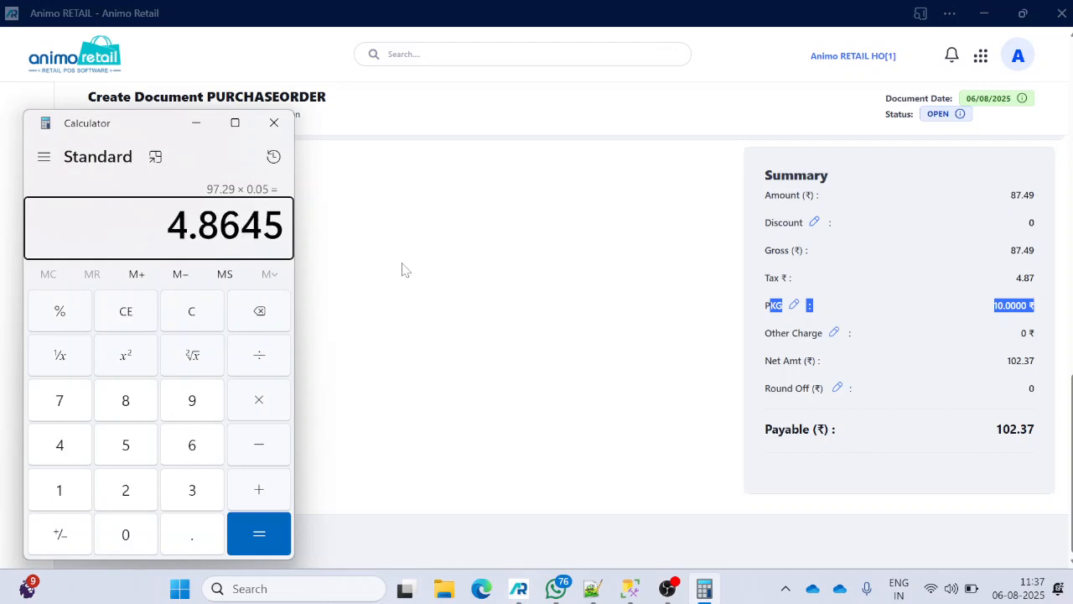
{"action": "left_click_drag", "start_coordinate": [1044, 275], "coordinate": [1015, 278]}
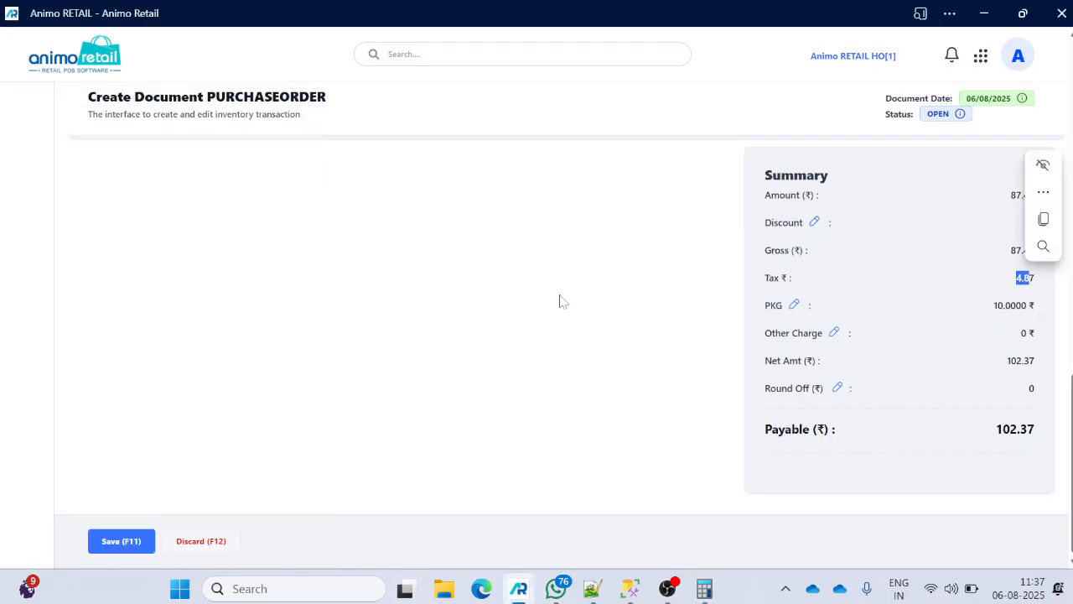
{"action": "key", "text": "alt+Tab"}
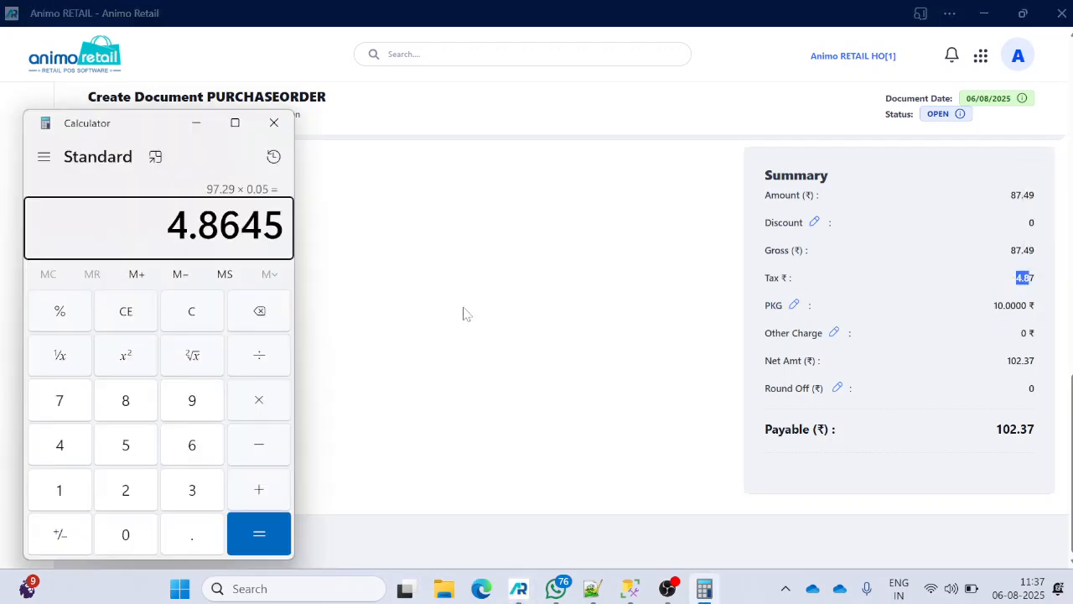
{"action": "scroll", "coordinate": [526, 308], "scroll_direction": "up", "scroll_amount": 2}
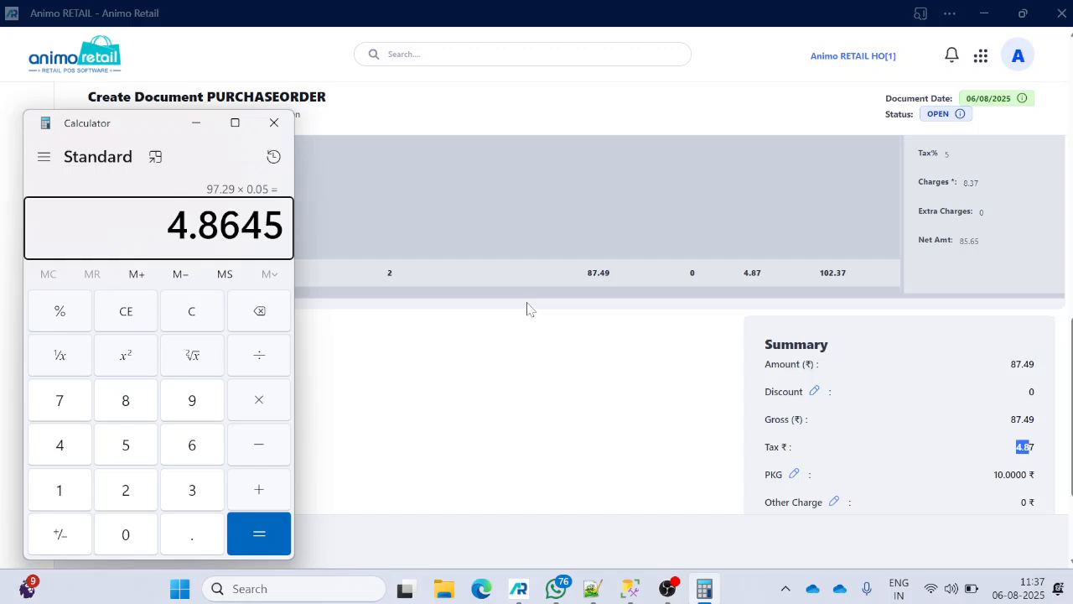
{"action": "scroll", "coordinate": [596, 330], "scroll_direction": "down", "scroll_amount": 2}
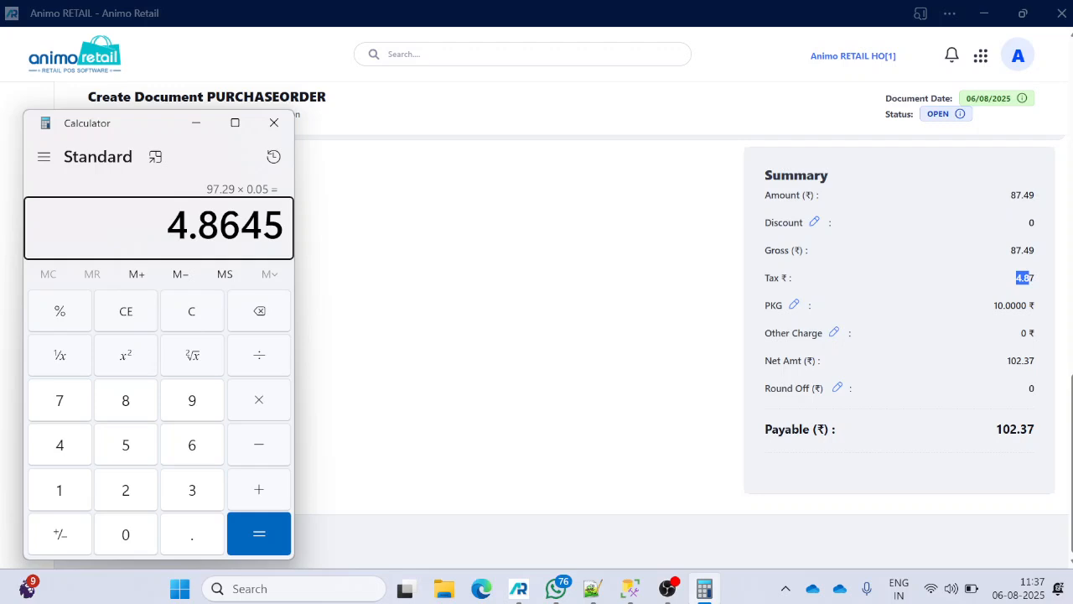
- Bring the purchase order forward, save it at 102.37 payable, and dismiss the confirmation
{"action": "left_click", "coordinate": [507, 334]}
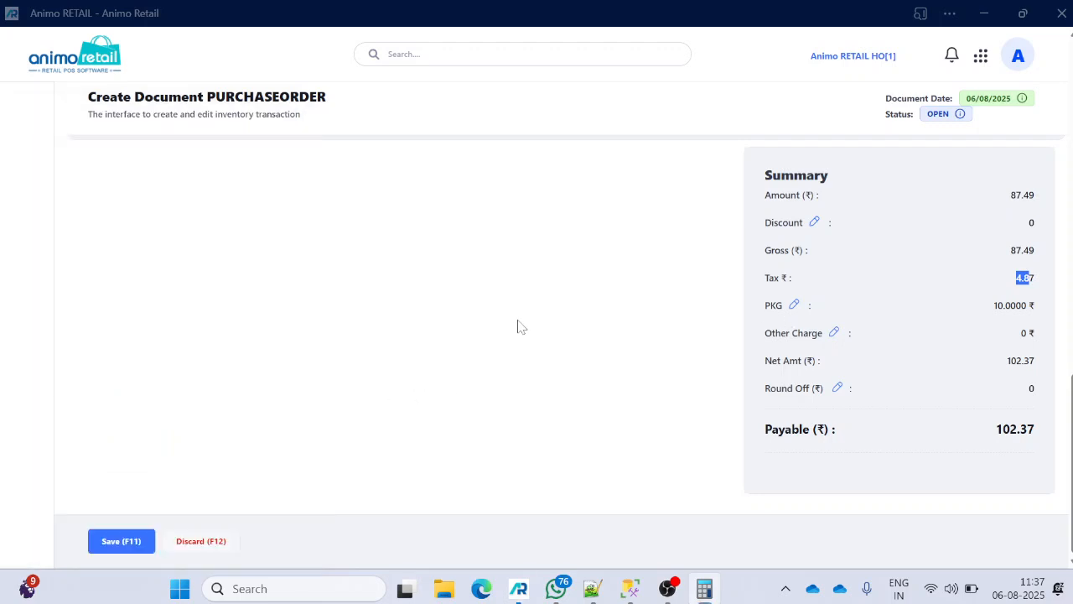
{"action": "left_click", "coordinate": [121, 549]}
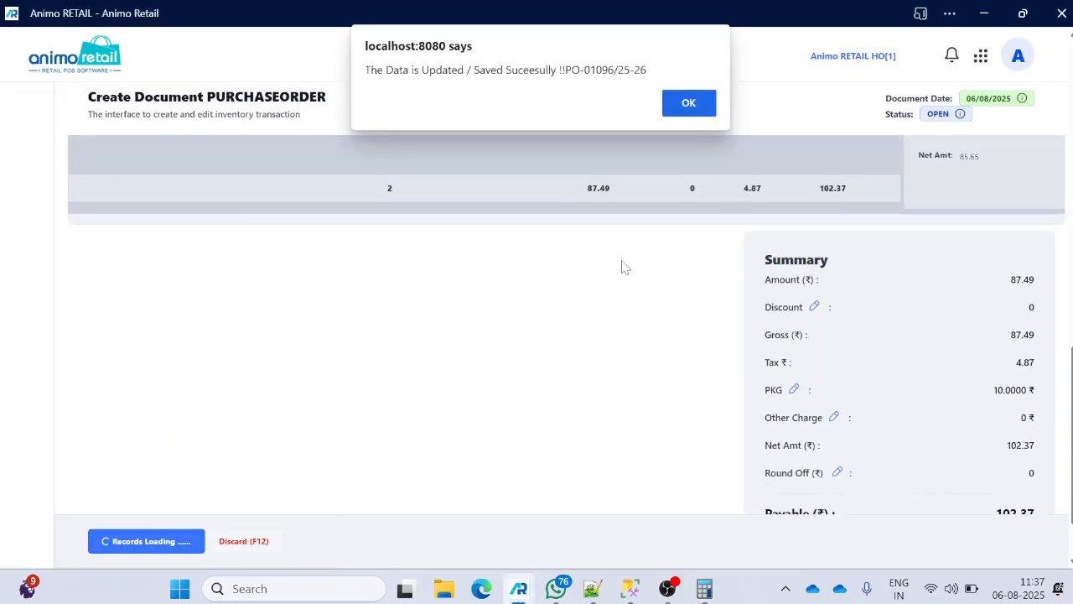
{"action": "left_click", "coordinate": [688, 103]}
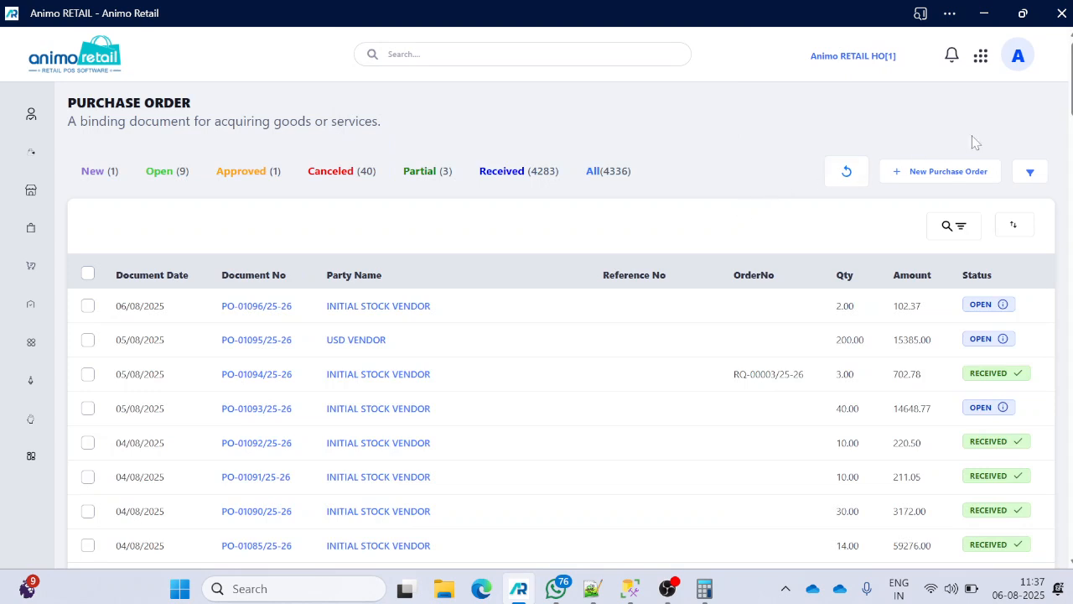
- Start a new purchase order with INITIAL STOCK VENDOR, found by typing 'ini', as vendor
{"action": "left_click", "coordinate": [946, 173]}
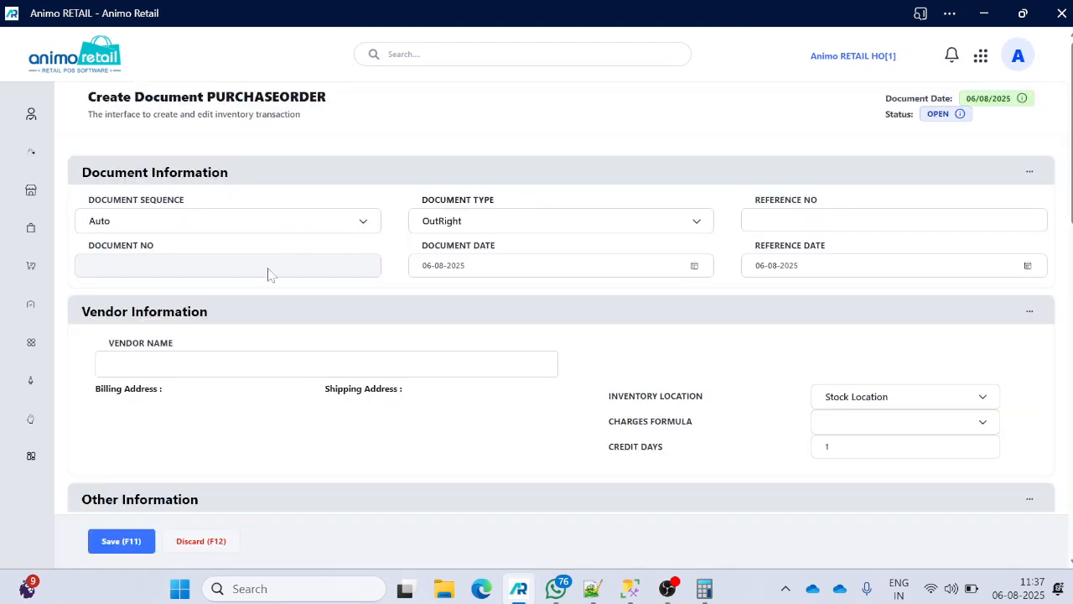
{"action": "scroll", "coordinate": [209, 306], "scroll_direction": "down", "scroll_amount": 1}
{"action": "left_click", "coordinate": [193, 285]}
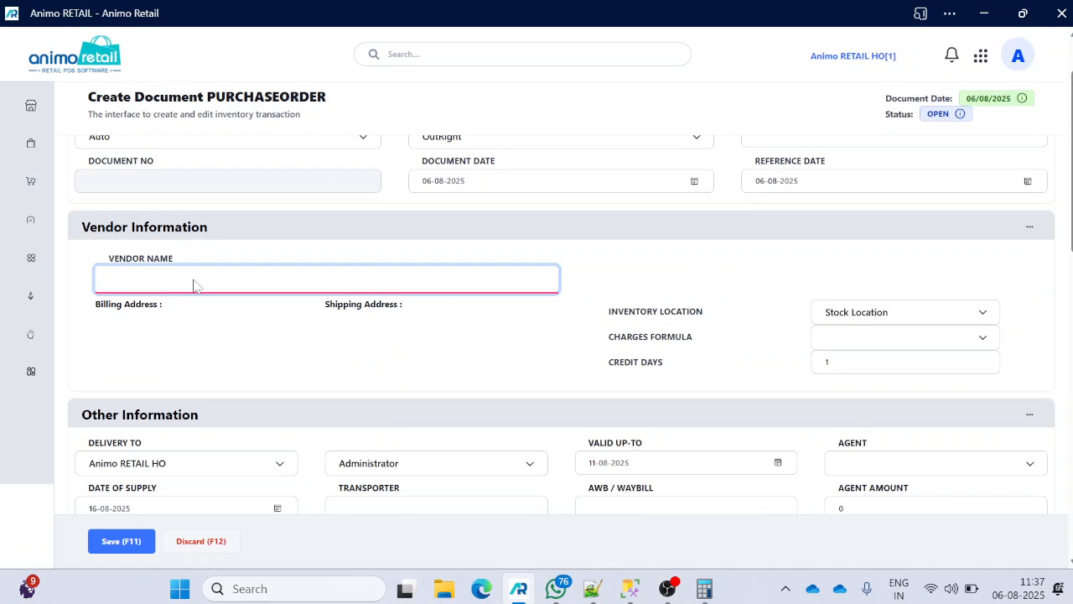
{"action": "type", "text": "init"}
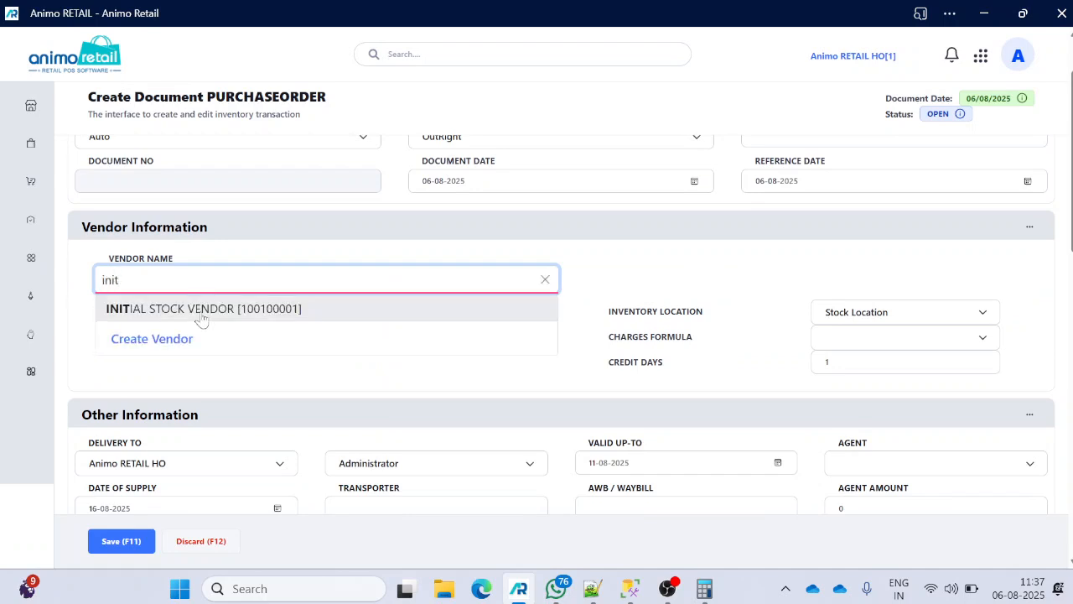
{"action": "left_click", "coordinate": [223, 308]}
- Set the order's charges formula to GST Purchase
{"action": "scroll", "coordinate": [701, 304], "scroll_direction": "down", "scroll_amount": 2}
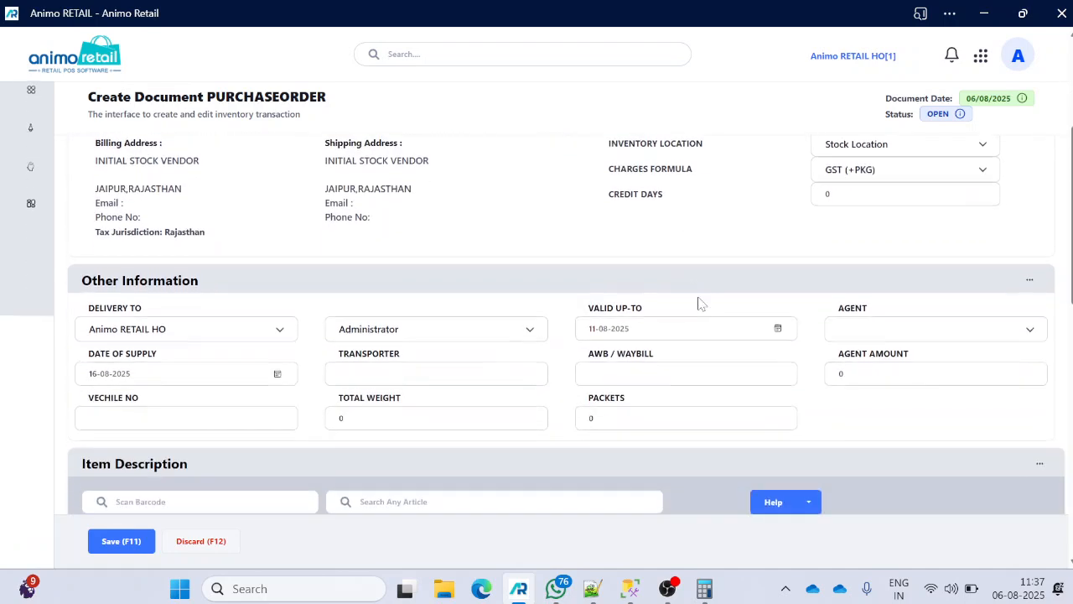
{"action": "left_click", "coordinate": [860, 194]}
{"action": "left_click", "coordinate": [887, 171]}
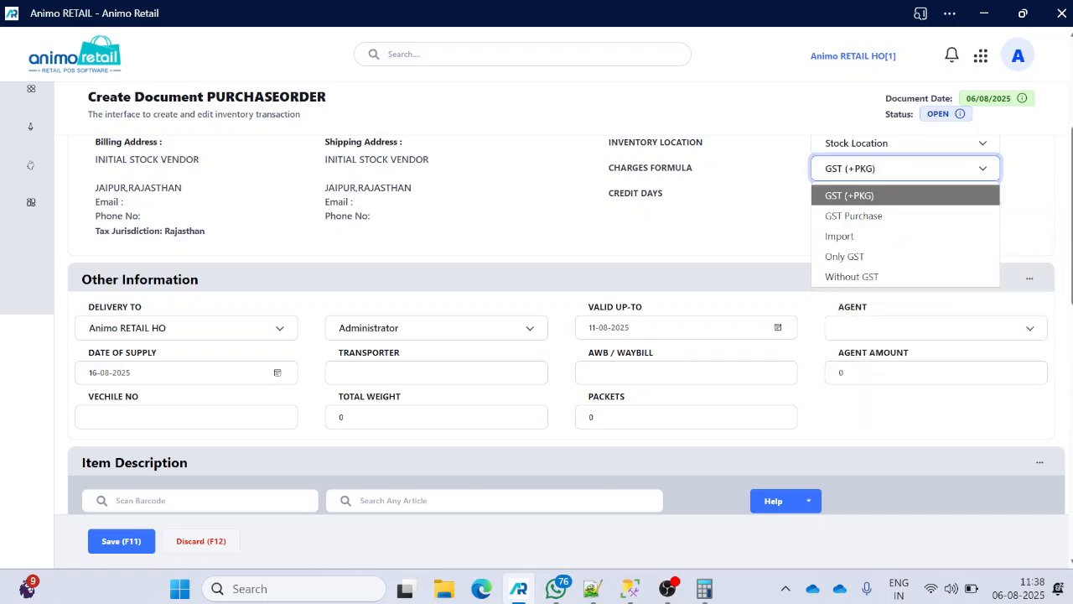
{"action": "left_click", "coordinate": [864, 217]}
- Search 'sa' and add Kitchen King Masala 100 GM to the order
{"action": "scroll", "coordinate": [346, 358], "scroll_direction": "down", "scroll_amount": 1}
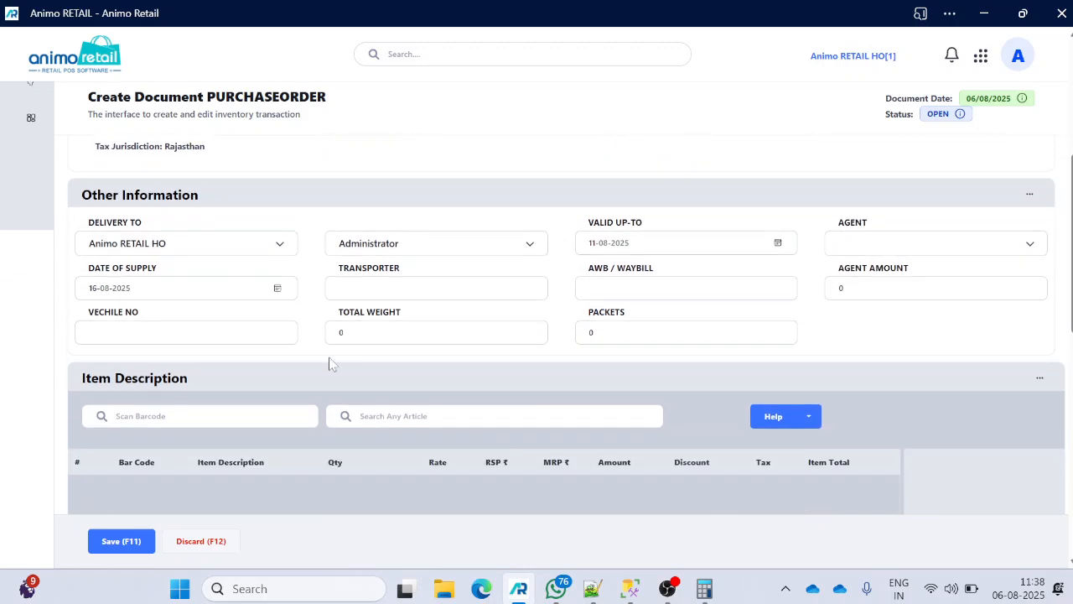
{"action": "left_click", "coordinate": [199, 416]}
{"action": "left_click", "coordinate": [494, 416]}
{"action": "type", "text": "sa"}
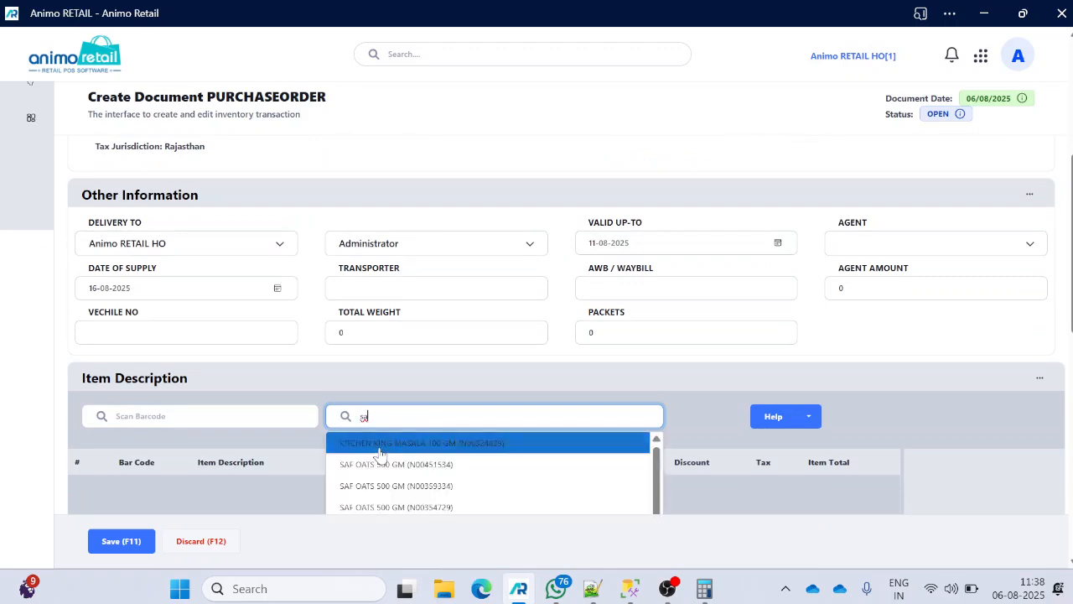
{"action": "left_click", "coordinate": [380, 445]}
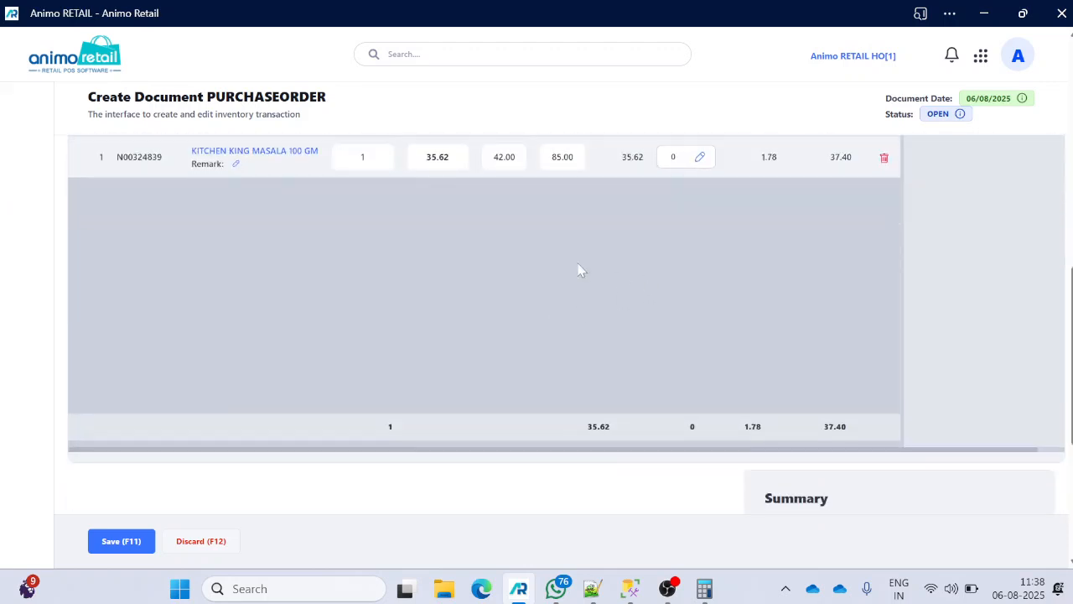
- Put a 20 ₹ PKG charge on the masala line and recalculate, giving 57.40 net
{"action": "scroll", "coordinate": [579, 270], "scroll_direction": "up", "scroll_amount": 2}
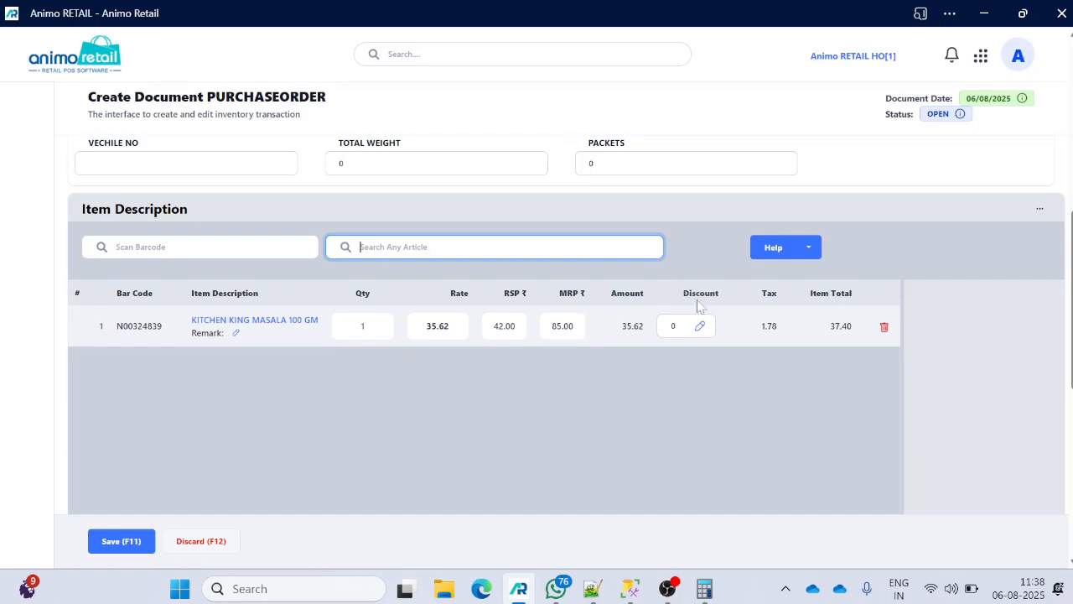
{"action": "double_click", "coordinate": [140, 327]}
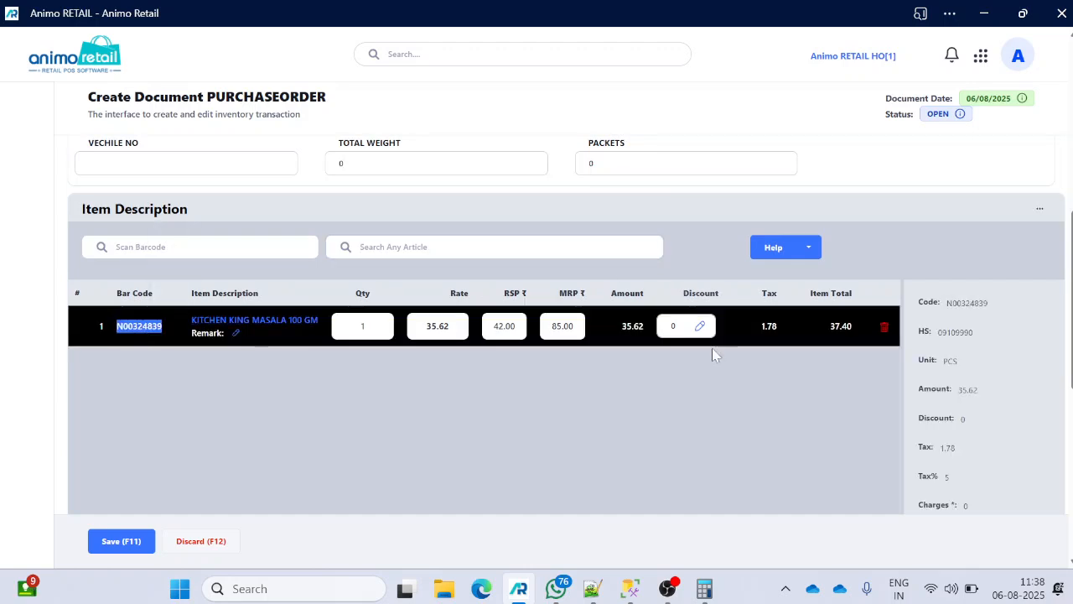
{"action": "scroll", "coordinate": [758, 390], "scroll_direction": "down", "scroll_amount": 3}
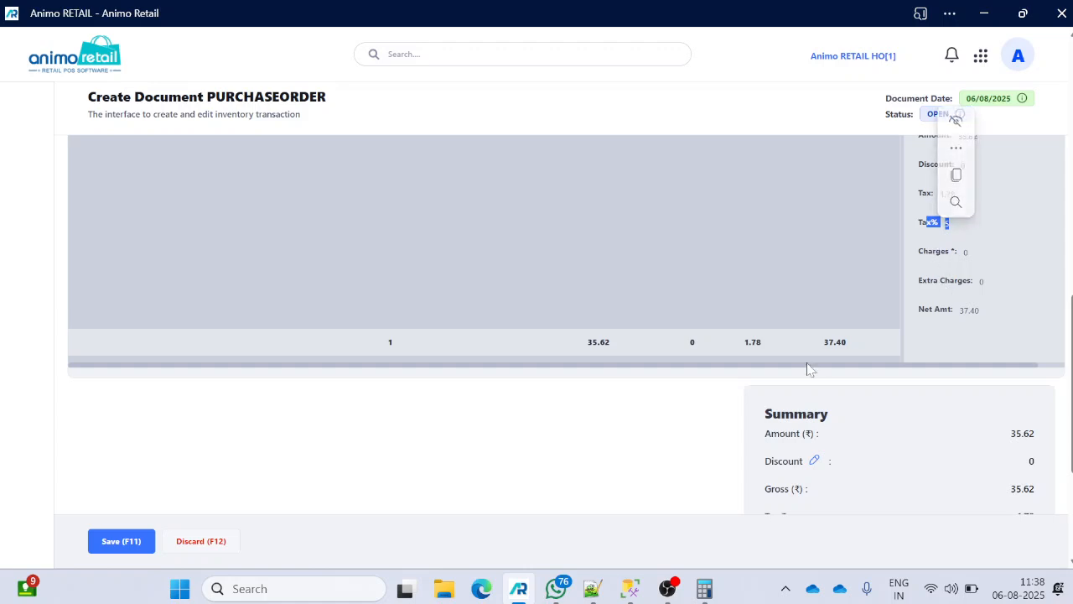
{"action": "scroll", "coordinate": [809, 342], "scroll_direction": "down", "scroll_amount": 2}
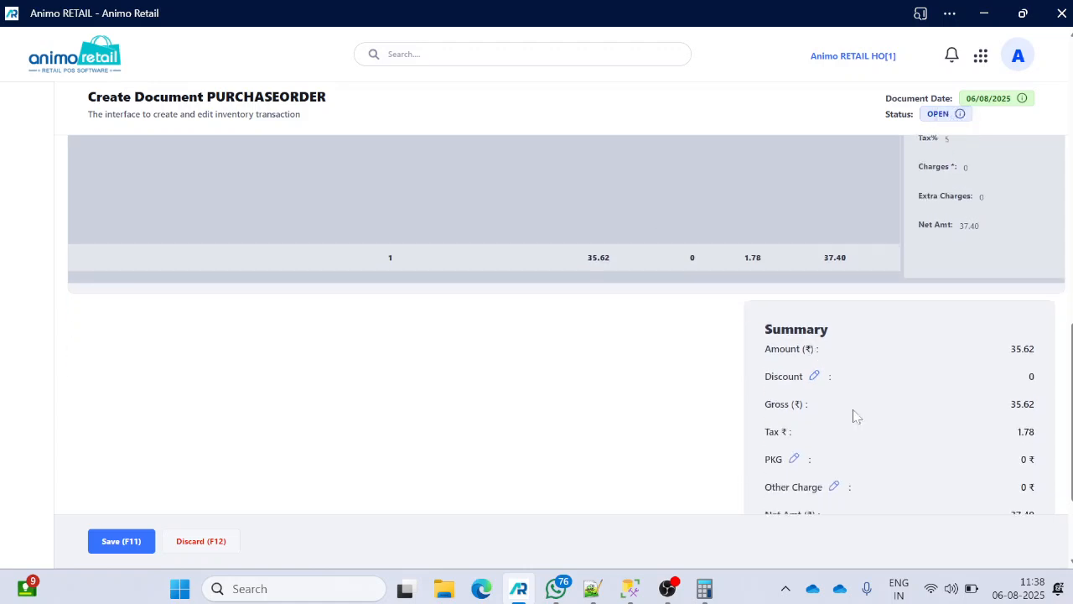
{"action": "left_click", "coordinate": [795, 376]}
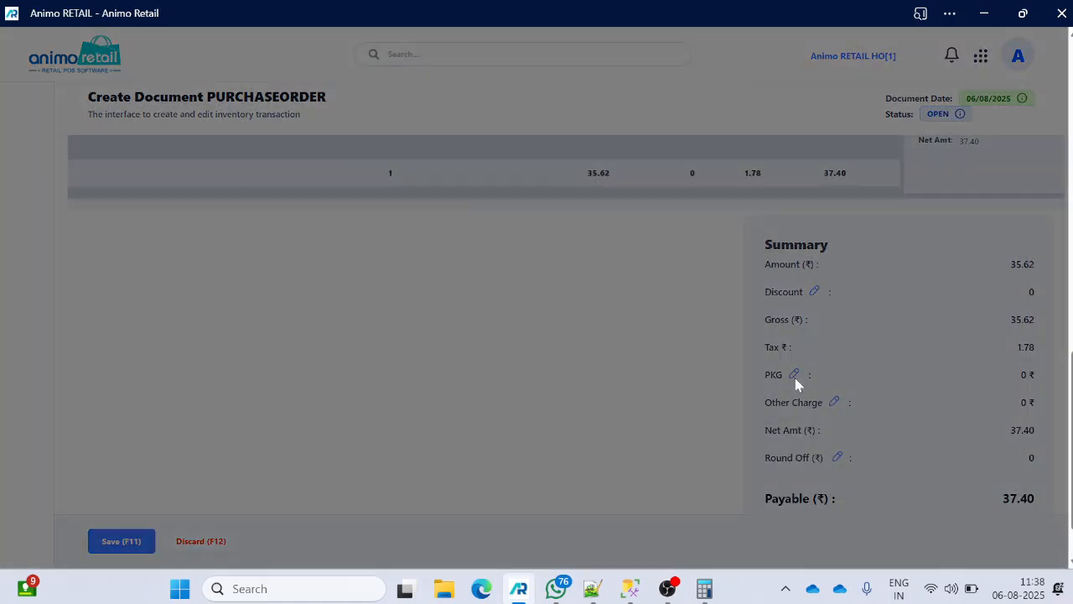
{"action": "left_click", "coordinate": [557, 111]}
{"action": "type", "text": "20"}
{"action": "left_click", "coordinate": [703, 110]}
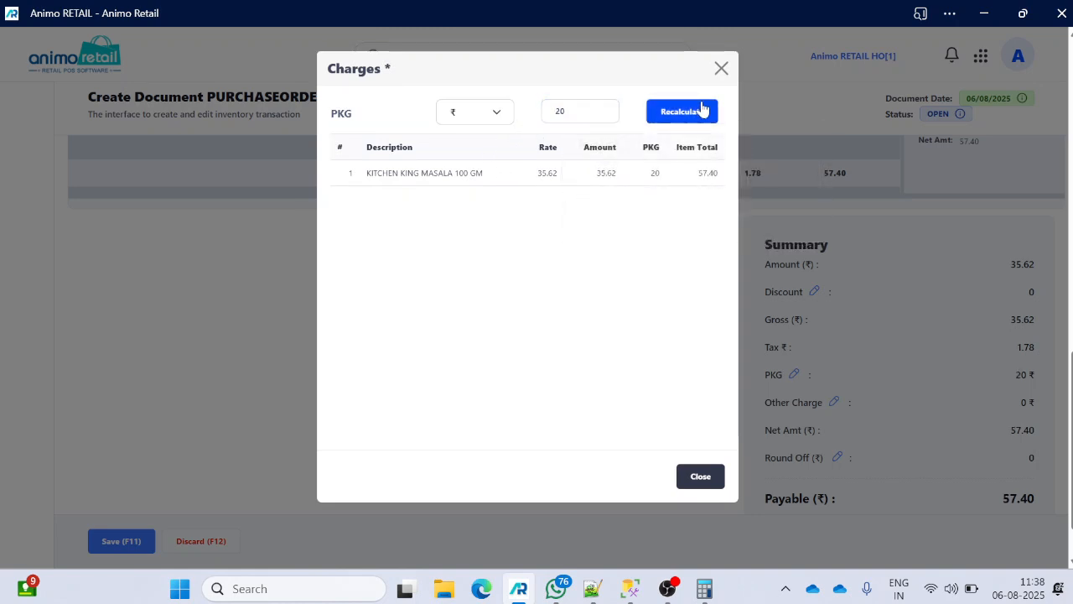
{"action": "left_click", "coordinate": [708, 475]}
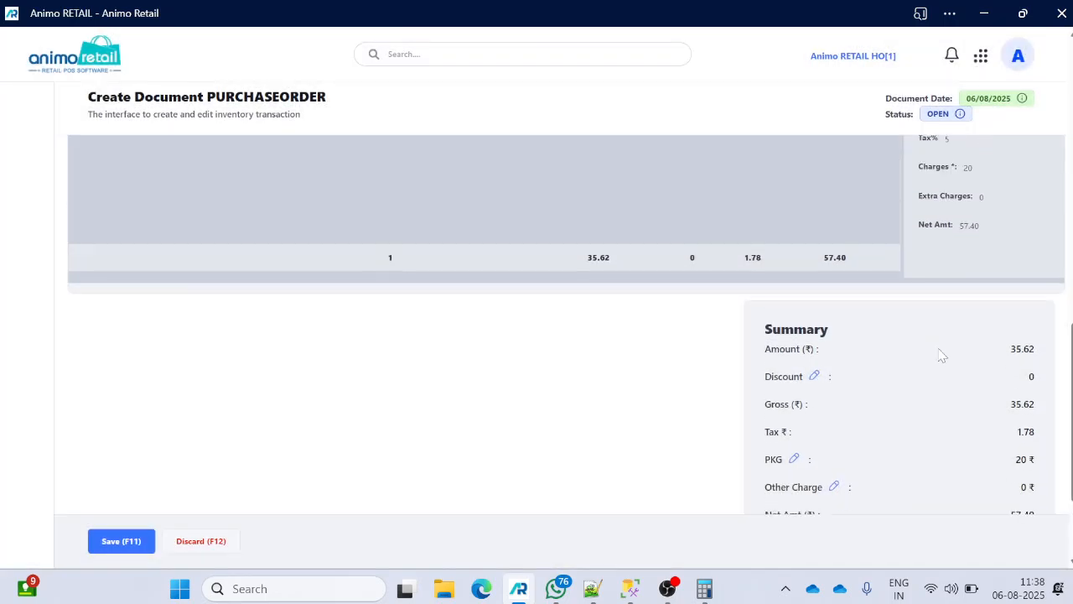
- In Calculator, compute 35.62 × 0.05 = 1.781 and highlight the summary's 1.78 Tax
{"action": "left_click", "coordinate": [705, 589]}
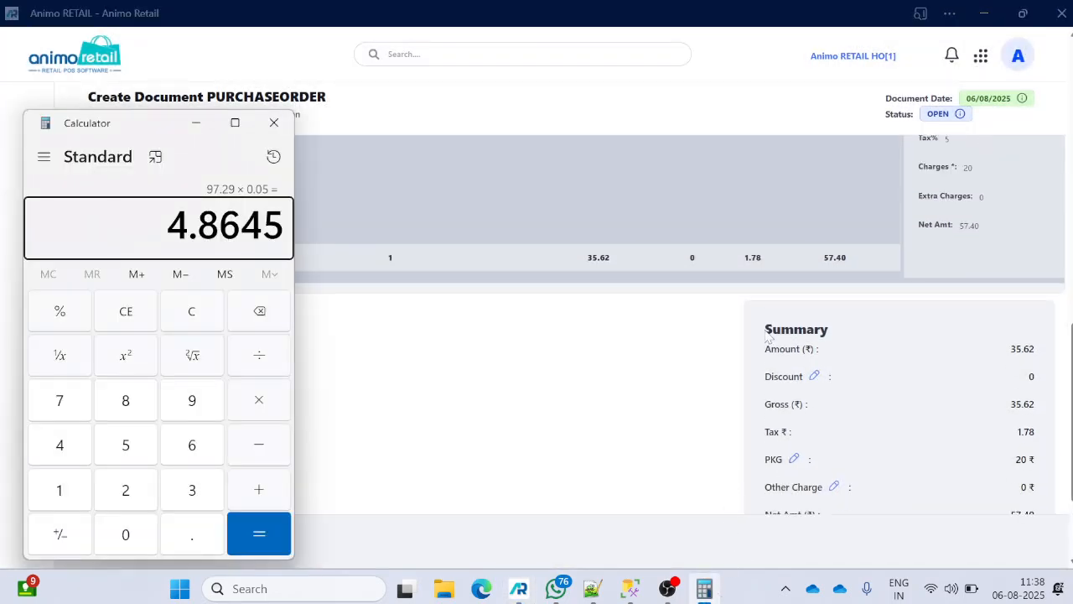
{"action": "key", "text": "Escape"}
{"action": "type", "text": "35.62"}
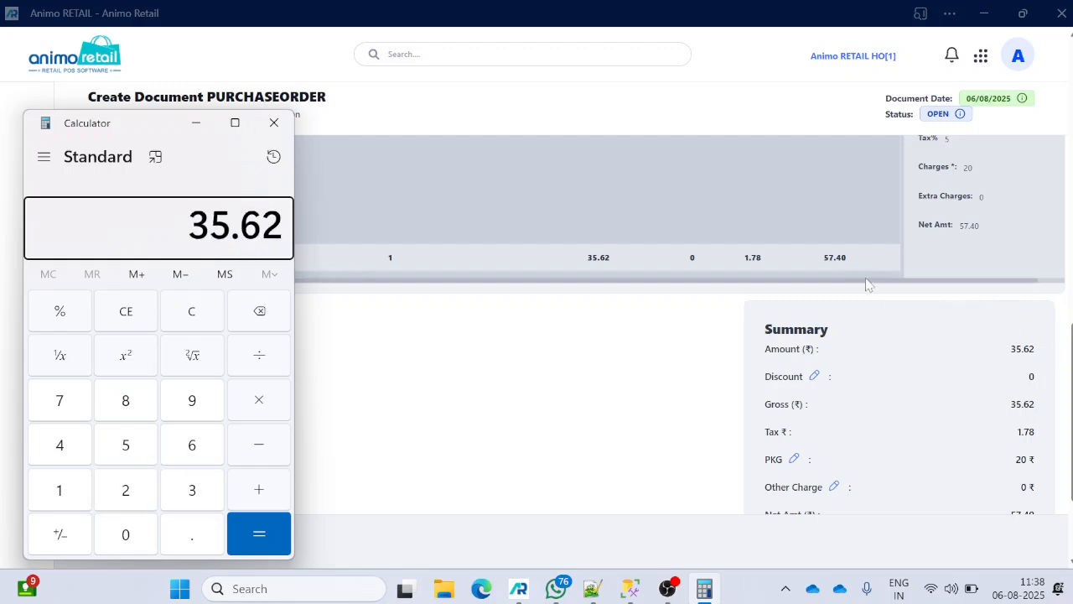
{"action": "key", "text": "asterisk"}
{"action": "type", "text": "0.05"}
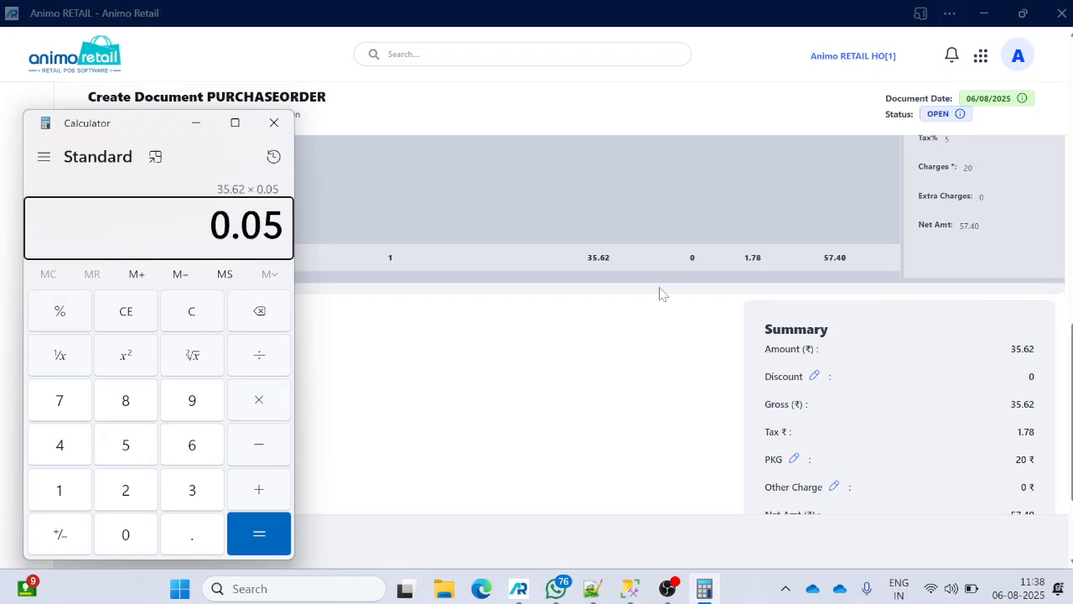
{"action": "key", "text": "Return"}
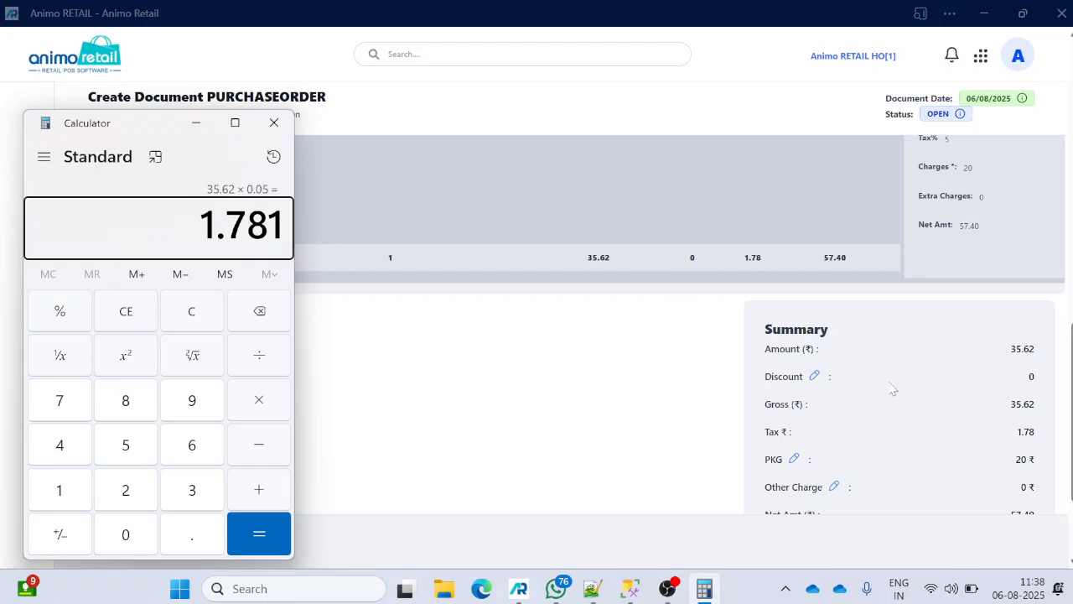
{"action": "left_click_drag", "start_coordinate": [1050, 433], "coordinate": [877, 455]}
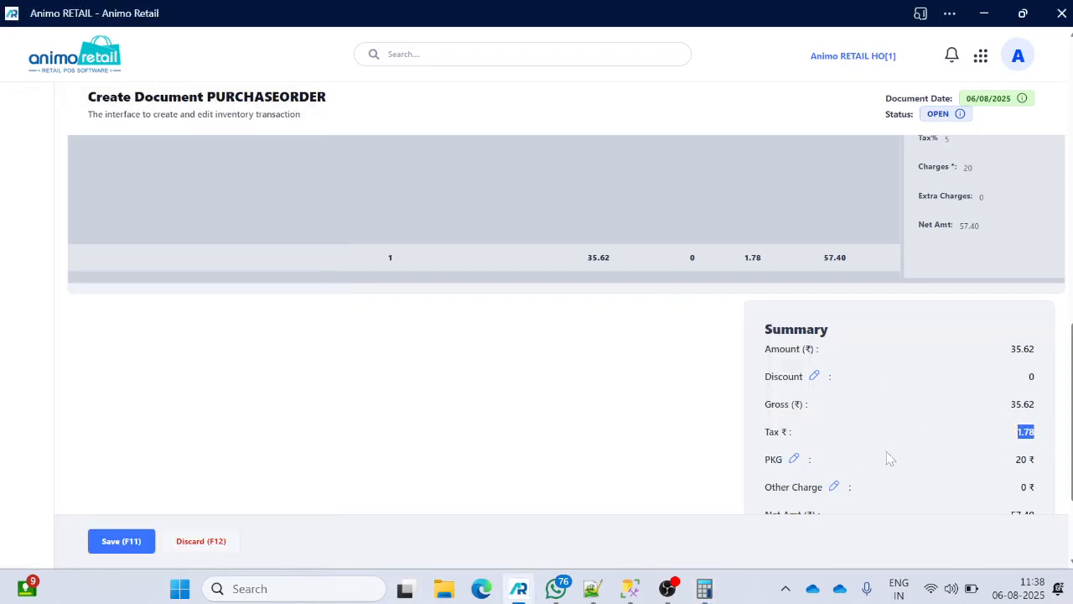
- Highlight the summary's Gross amount and review the order summary
{"action": "left_click_drag", "start_coordinate": [767, 431], "coordinate": [1047, 439]}
{"action": "scroll", "coordinate": [856, 412], "scroll_direction": "down", "scroll_amount": 2}
{"action": "scroll", "coordinate": [866, 386], "scroll_direction": "up", "scroll_amount": 3}
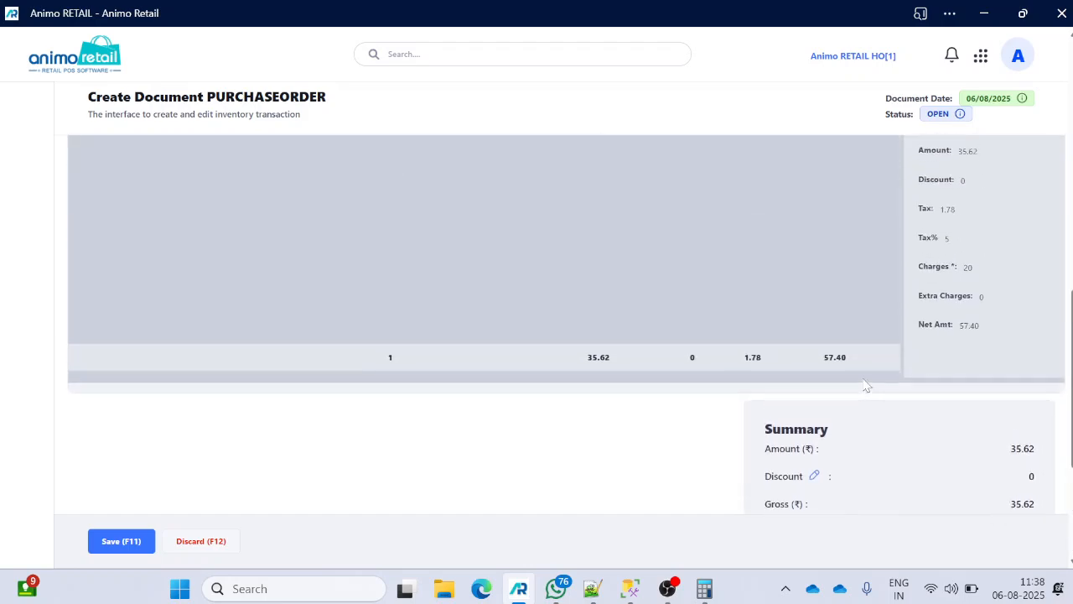
{"action": "scroll", "coordinate": [867, 381], "scroll_direction": "up", "scroll_amount": 6}
{"action": "scroll", "coordinate": [868, 374], "scroll_direction": "down", "scroll_amount": 3}
{"action": "scroll", "coordinate": [877, 359], "scroll_direction": "up", "scroll_amount": 3}
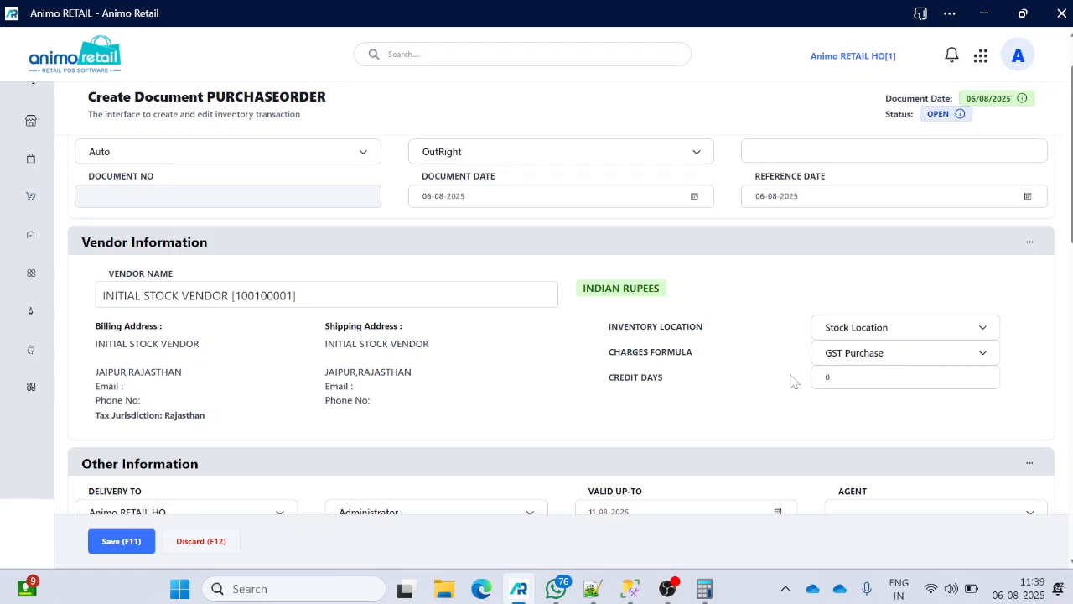
- Save the order as PO-01097/25-26 and dismiss the saved confirmation
{"action": "scroll", "coordinate": [730, 336], "scroll_direction": "down", "scroll_amount": 6}
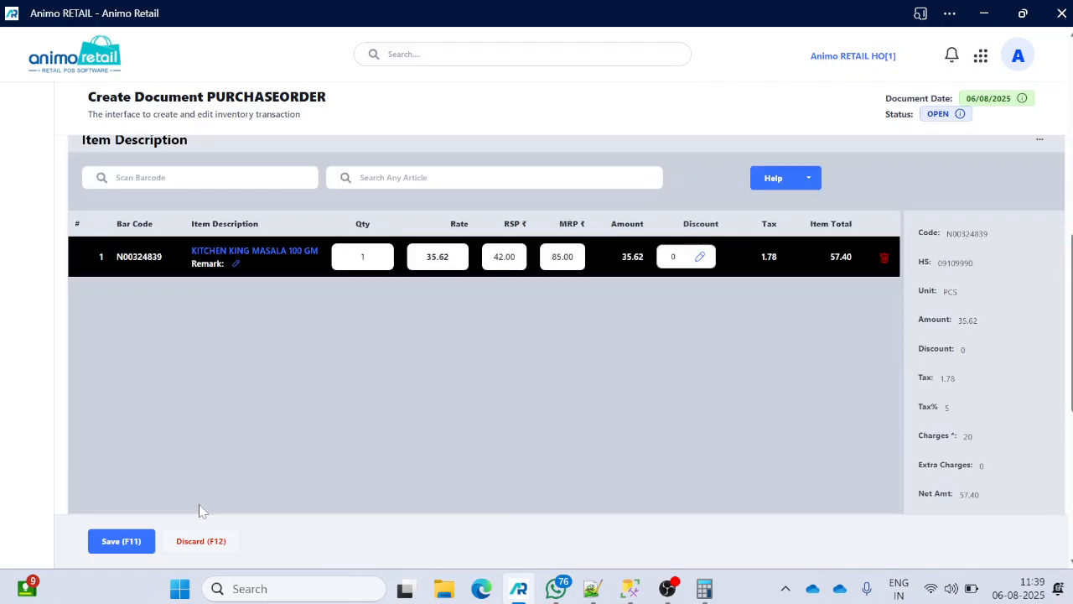
{"action": "left_click", "coordinate": [123, 543]}
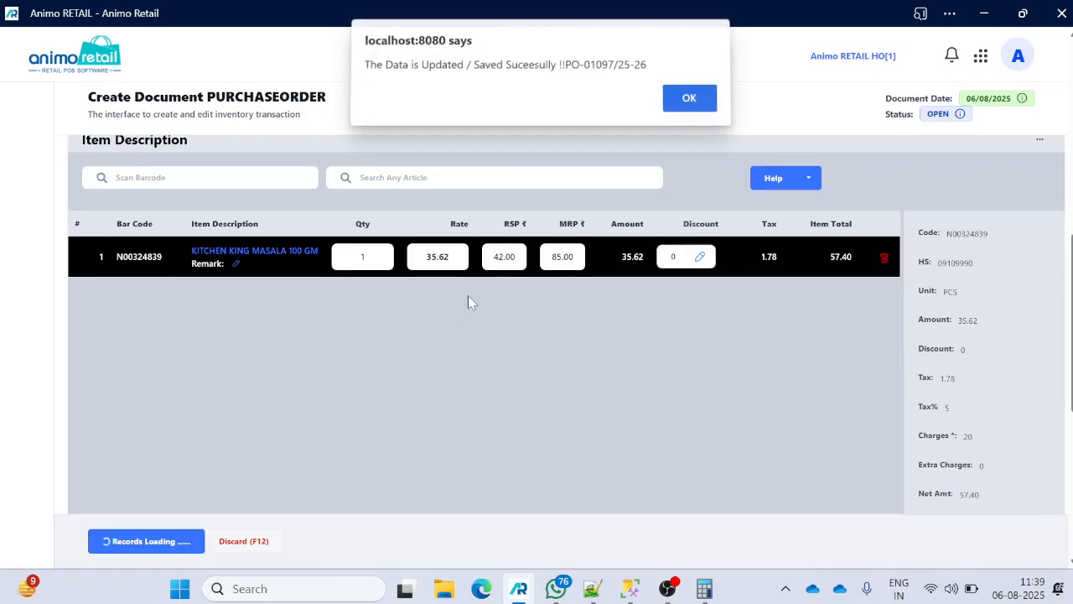
{"action": "left_click", "coordinate": [690, 104]}
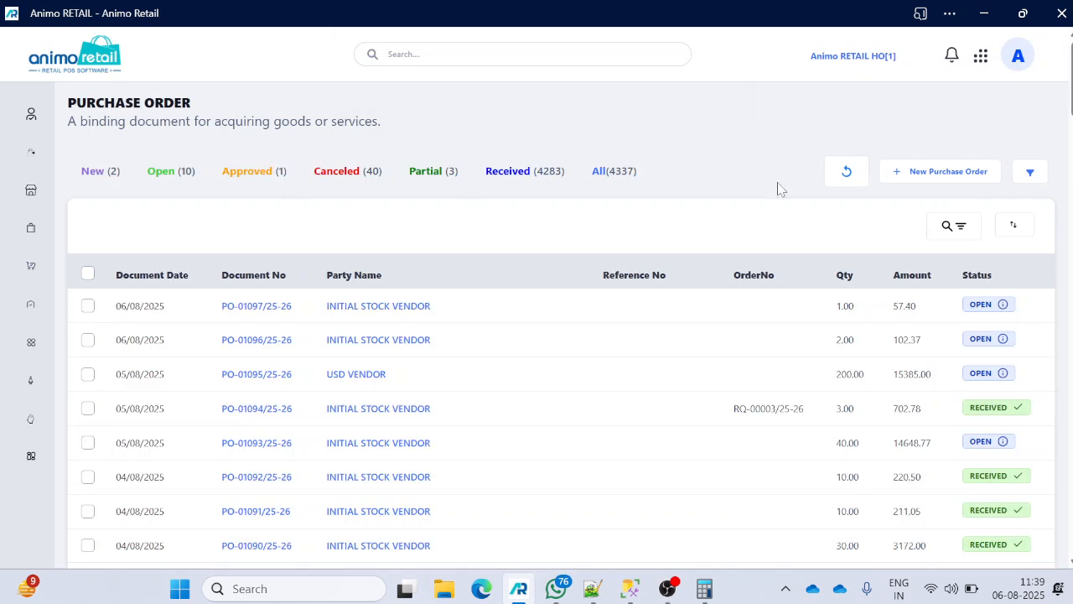
- Start a new order for INITIAL STOCK VENDOR (searched 'initi') with the Without GST formula
{"action": "left_click", "coordinate": [938, 171]}
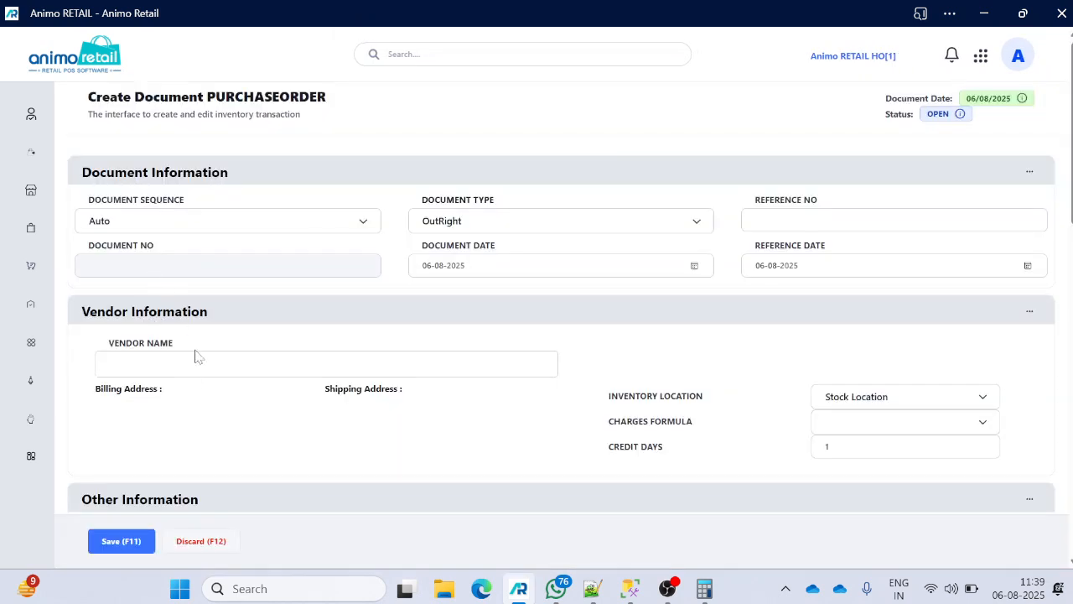
{"action": "left_click", "coordinate": [195, 372]}
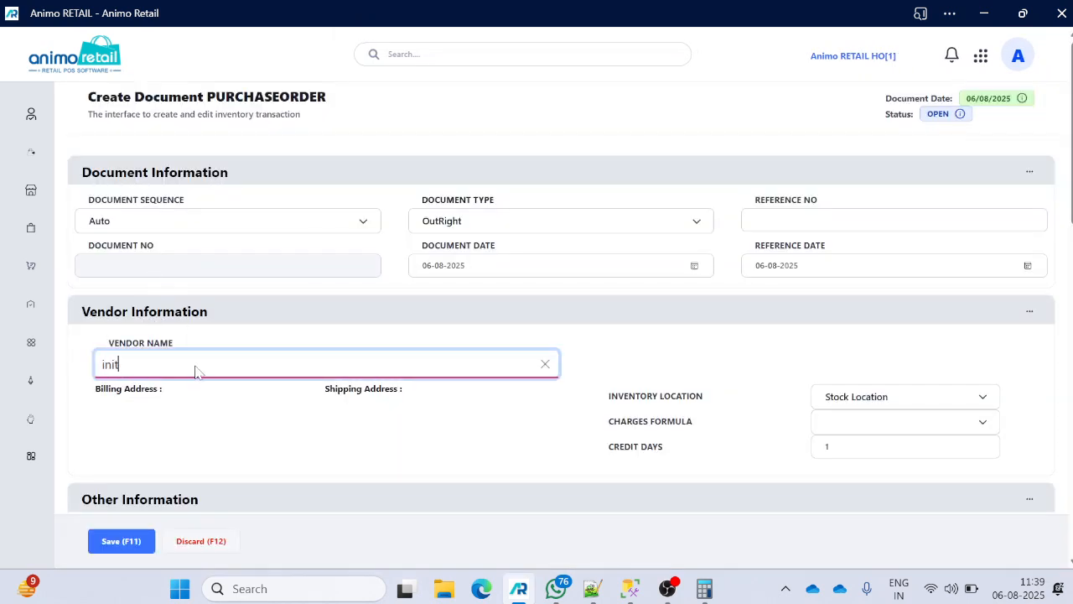
{"action": "type", "text": "initi"}
{"action": "left_click", "coordinate": [202, 395]}
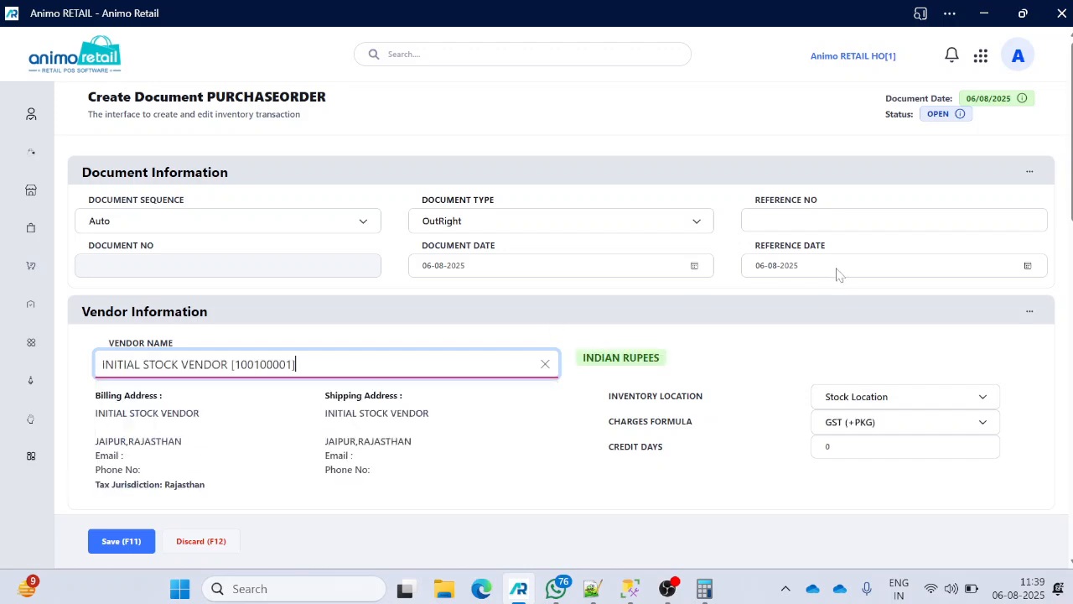
{"action": "scroll", "coordinate": [870, 305], "scroll_direction": "down", "scroll_amount": 1}
{"action": "left_click", "coordinate": [877, 338]}
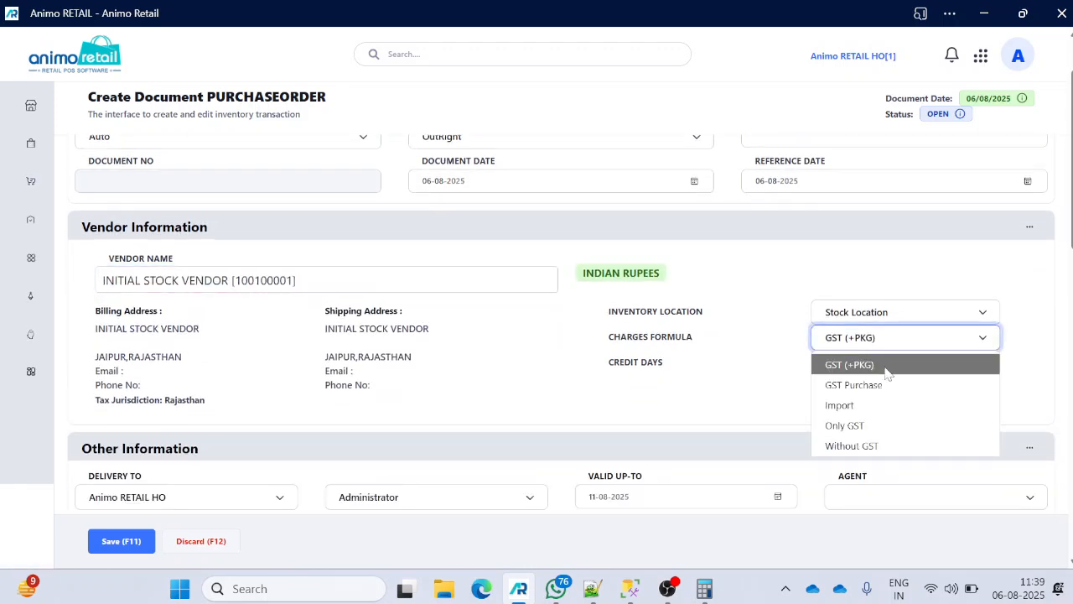
{"action": "left_click", "coordinate": [863, 453]}
- Search 'sa' and add SAF OATS 500 GM, then view its line details
{"action": "scroll", "coordinate": [661, 394], "scroll_direction": "down", "scroll_amount": 5}
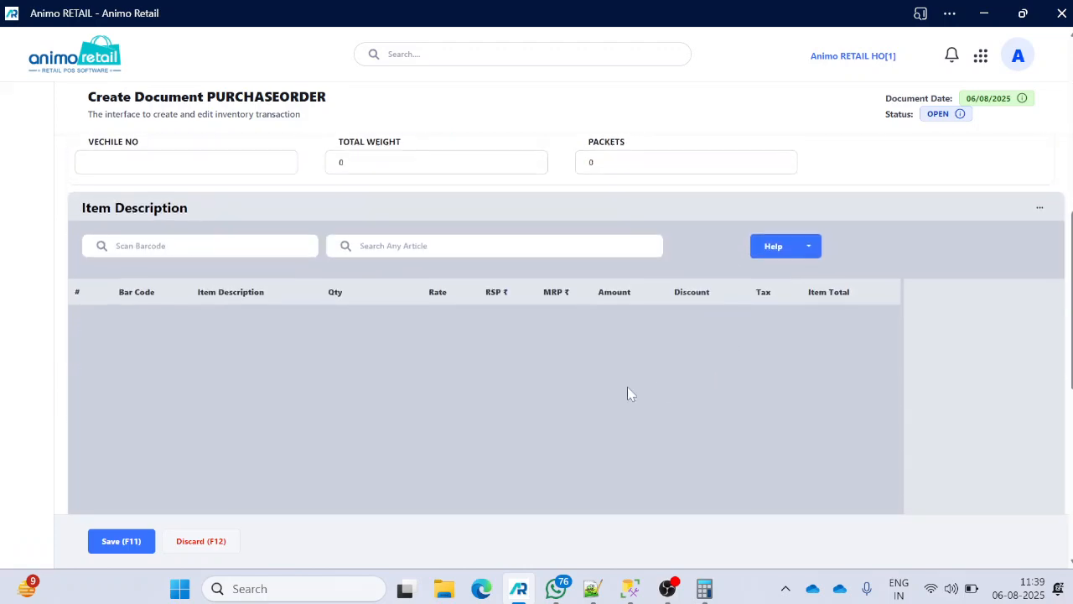
{"action": "scroll", "coordinate": [661, 394], "scroll_direction": "down", "scroll_amount": 1}
{"action": "left_click", "coordinate": [432, 172]}
{"action": "type", "text": "sa"}
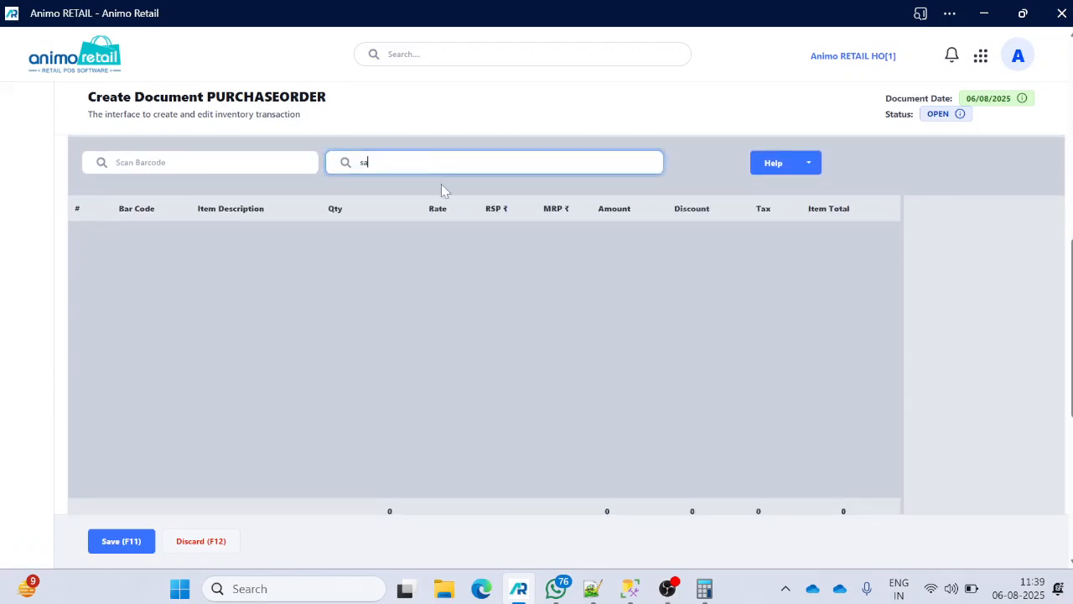
{"action": "left_click", "coordinate": [431, 254]}
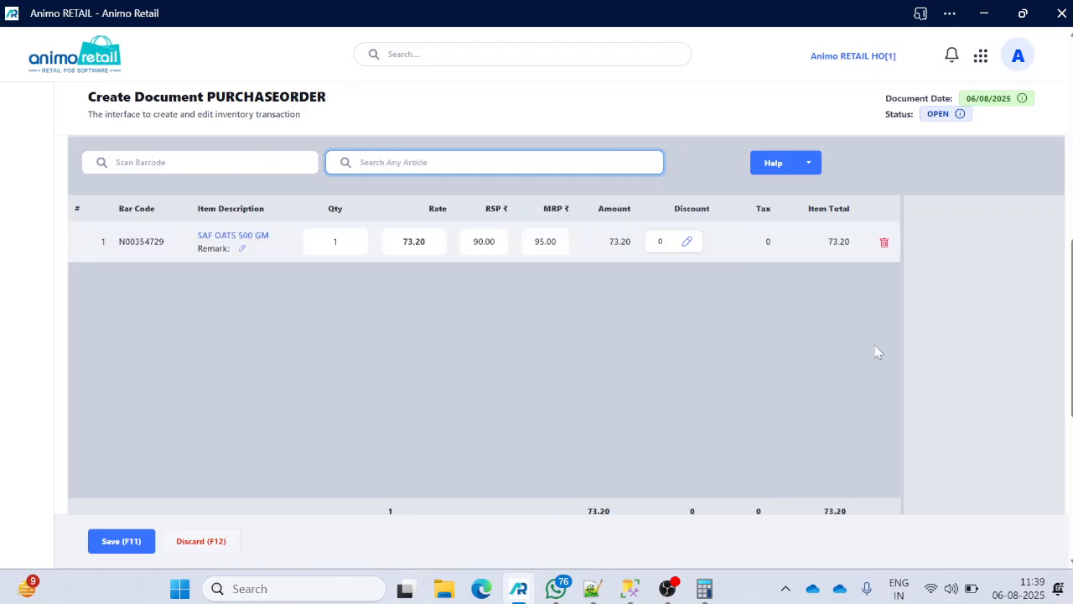
{"action": "scroll", "coordinate": [934, 324], "scroll_direction": "down", "scroll_amount": 3}
{"action": "scroll", "coordinate": [934, 324], "scroll_direction": "up", "scroll_amount": 3}
{"action": "left_click", "coordinate": [189, 248]}
{"action": "scroll", "coordinate": [818, 271], "scroll_direction": "down", "scroll_amount": 3}
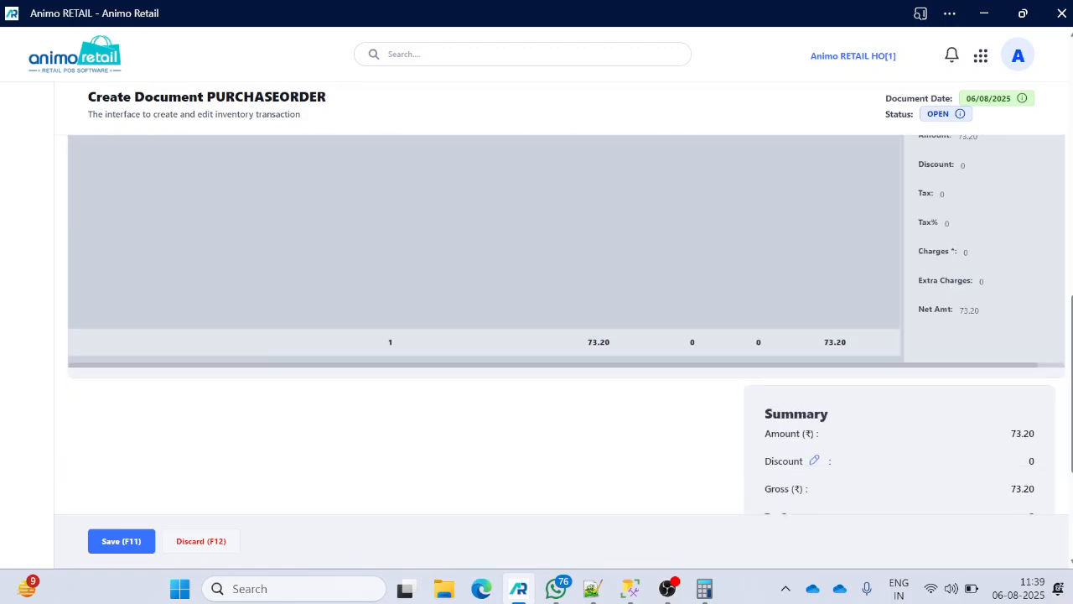
{"action": "scroll", "coordinate": [977, 320], "scroll_direction": "up", "scroll_amount": 2}
{"action": "scroll", "coordinate": [977, 320], "scroll_direction": "up", "scroll_amount": 3}
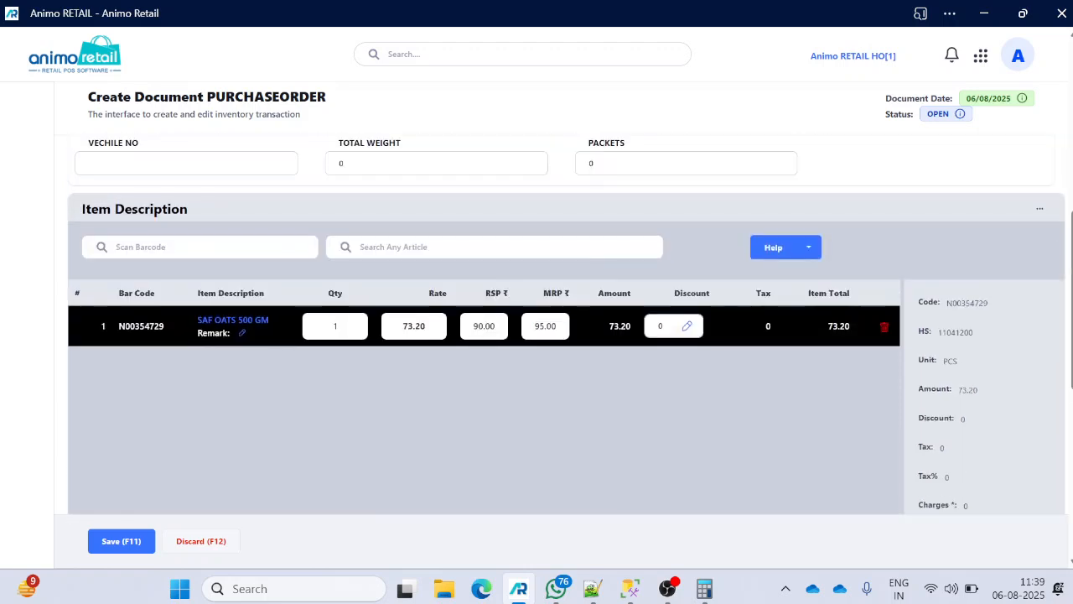
- Add Kitchen King Masala 100 GM by barcode N00324839 and review both lines
{"action": "left_click", "coordinate": [247, 253]}
{"action": "type", "text": "N00324839"}
{"action": "key", "text": "Return"}
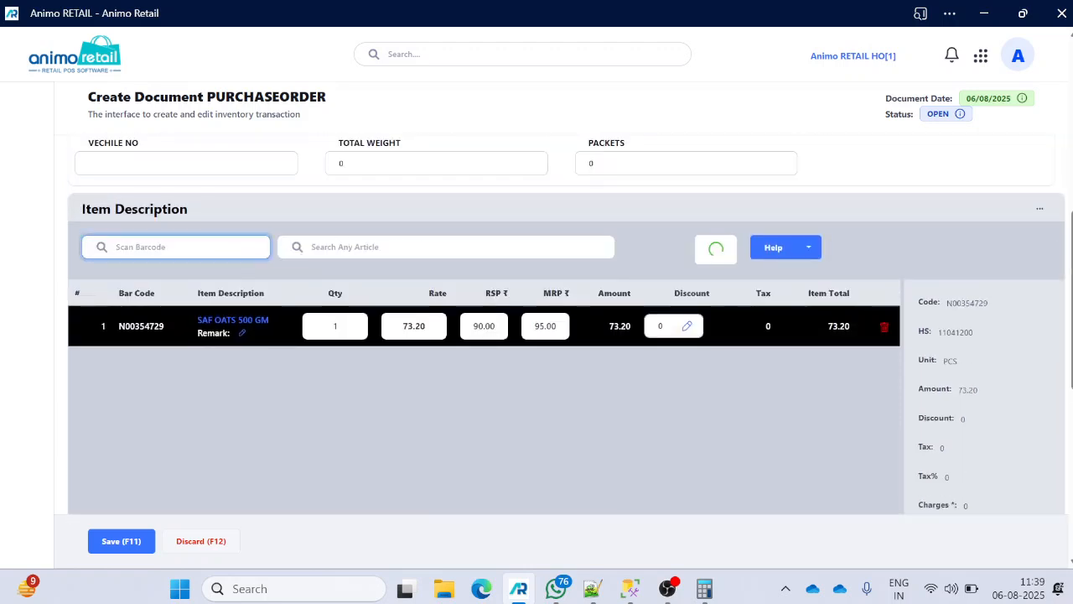
{"action": "scroll", "coordinate": [530, 340], "scroll_direction": "down", "scroll_amount": 3}
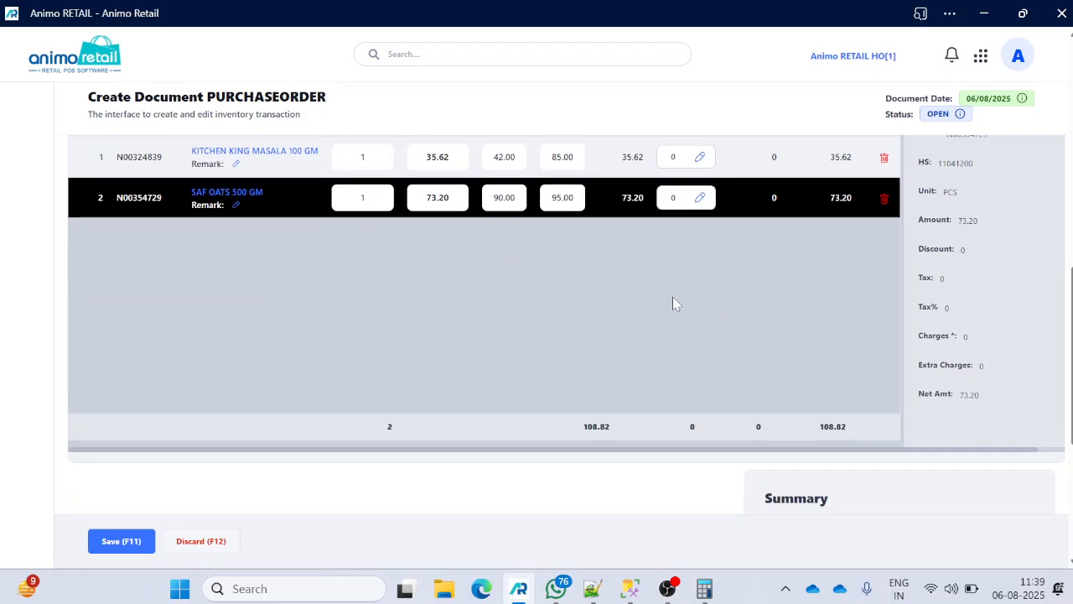
{"action": "scroll", "coordinate": [680, 301], "scroll_direction": "up", "scroll_amount": 2}
{"action": "left_click", "coordinate": [187, 258]}
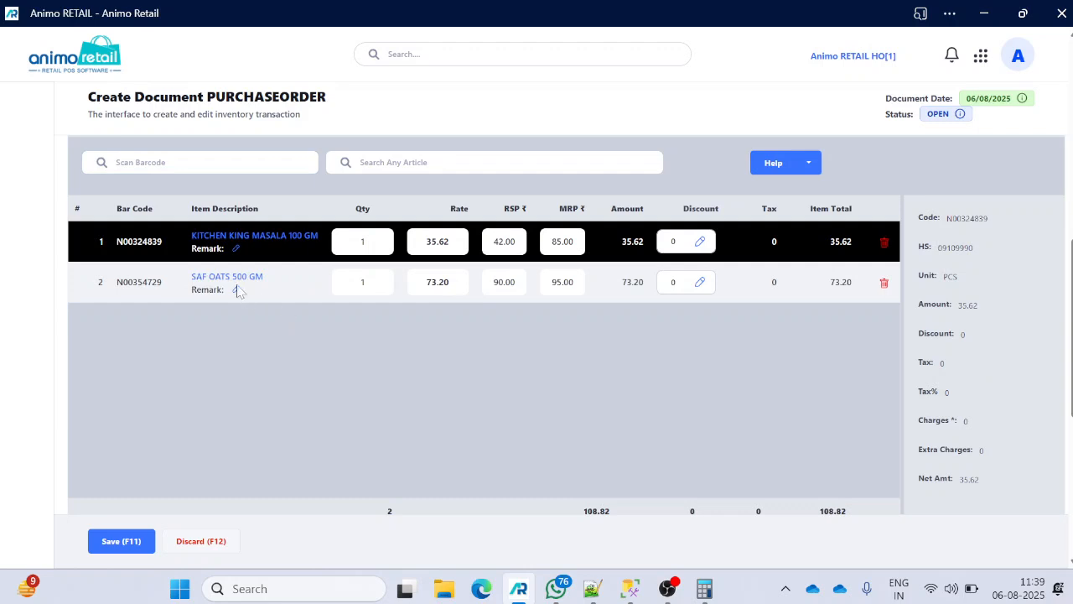
{"action": "left_click", "coordinate": [172, 285]}
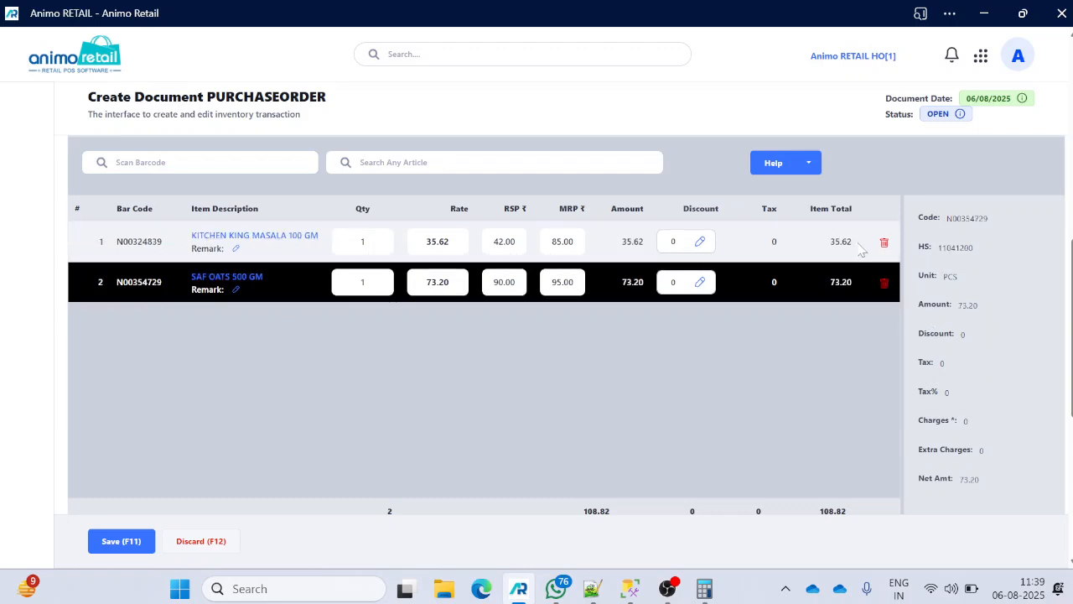
- Review the summary (108.82 payable, zero tax) and save the order
{"action": "scroll", "coordinate": [848, 256], "scroll_direction": "up", "scroll_amount": 3}
{"action": "scroll", "coordinate": [840, 259], "scroll_direction": "up", "scroll_amount": 2}
{"action": "scroll", "coordinate": [839, 259], "scroll_direction": "down", "scroll_amount": 6}
{"action": "scroll", "coordinate": [838, 260], "scroll_direction": "up", "scroll_amount": 9}
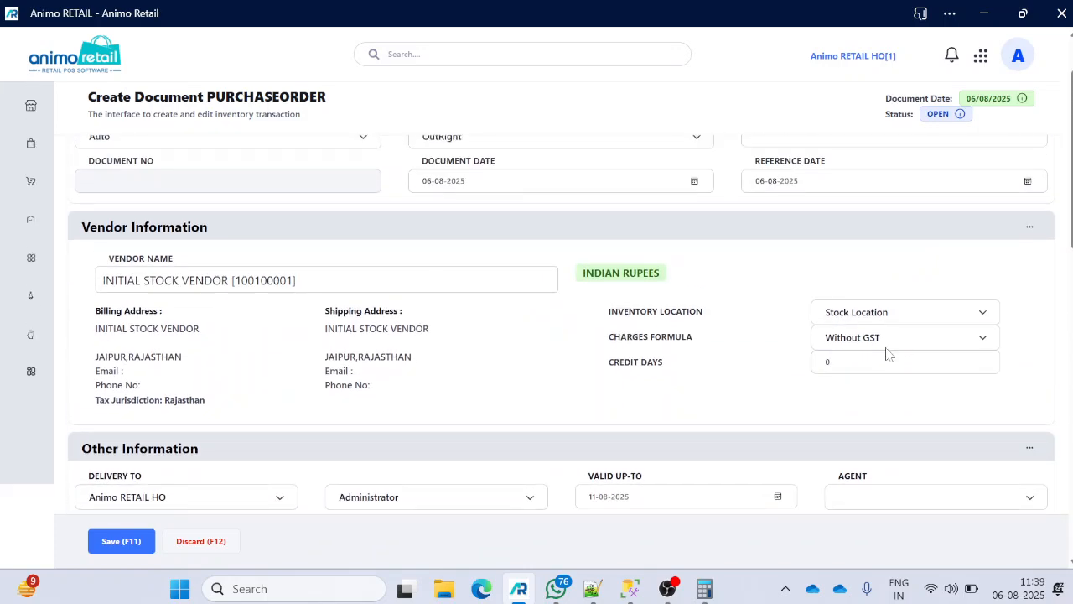
{"action": "scroll", "coordinate": [889, 352], "scroll_direction": "down", "scroll_amount": 5}
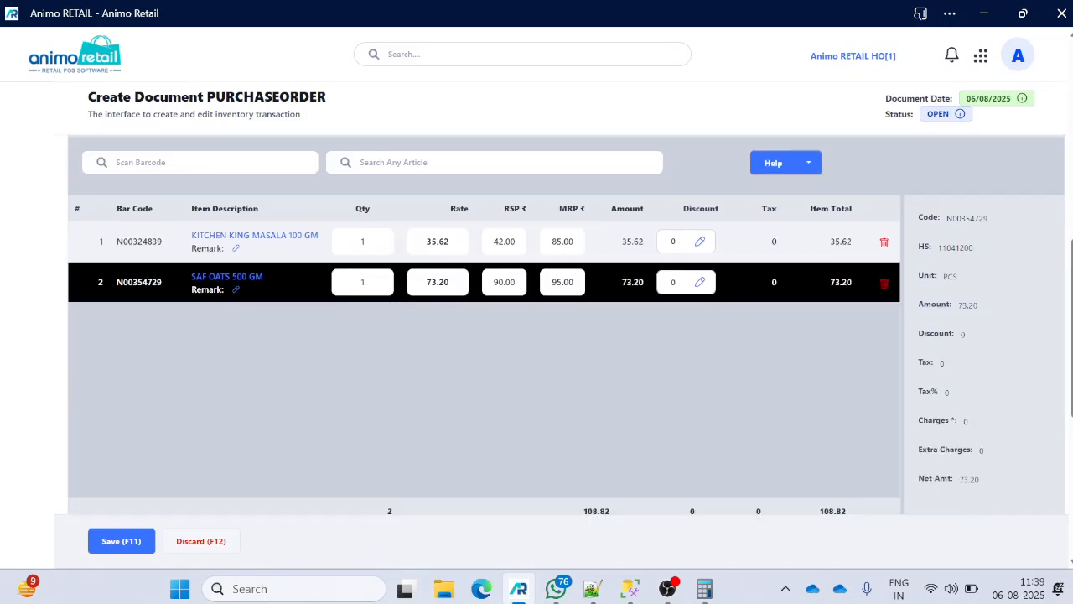
{"action": "scroll", "coordinate": [965, 382], "scroll_direction": "down", "scroll_amount": 4}
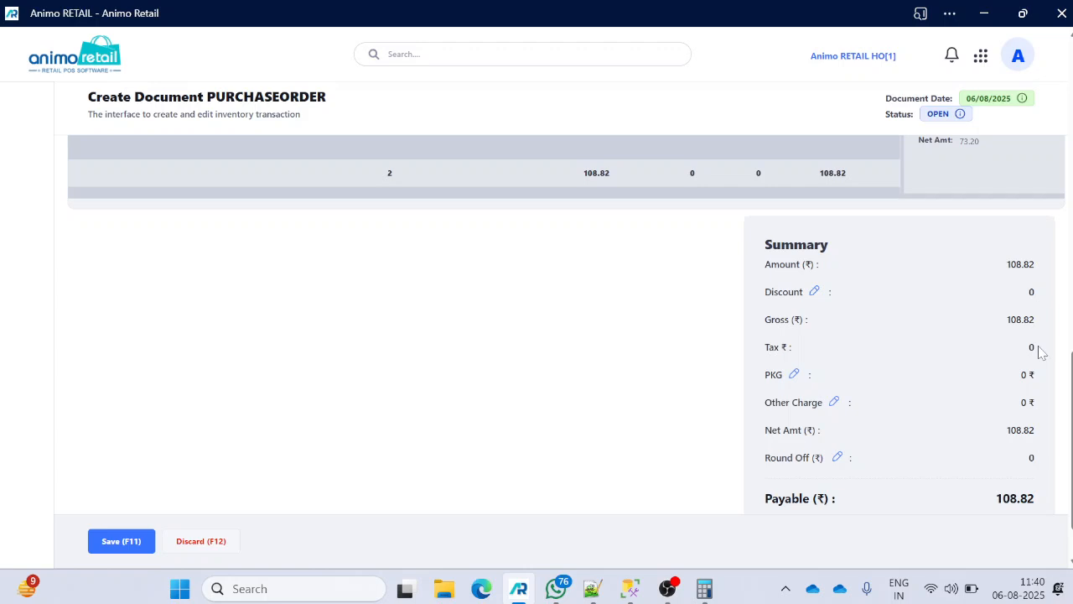
{"action": "scroll", "coordinate": [210, 416], "scroll_direction": "up", "scroll_amount": 3}
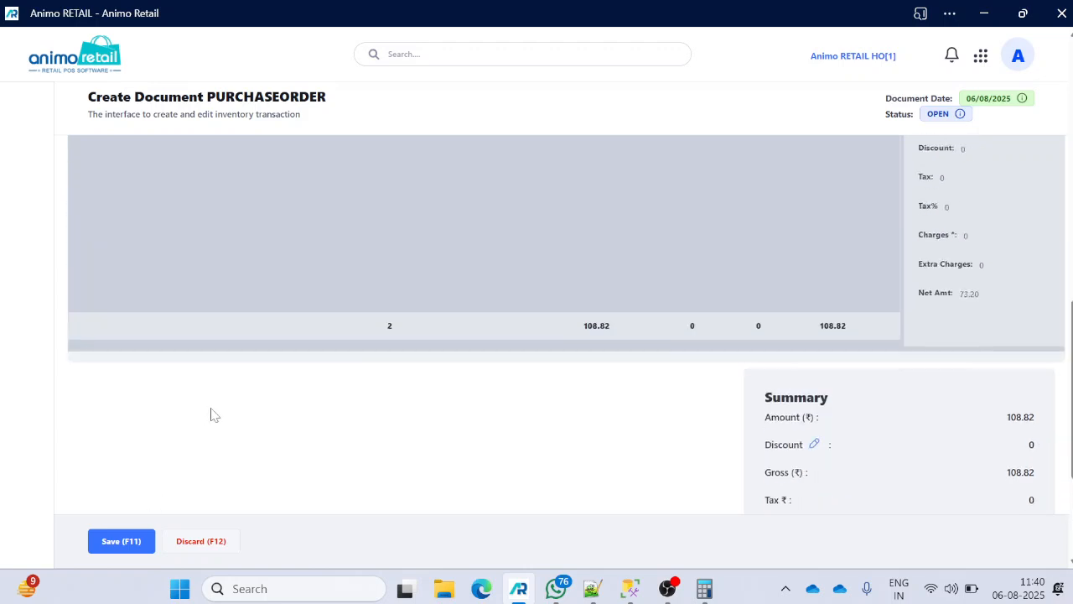
{"action": "scroll", "coordinate": [188, 482], "scroll_direction": "up", "scroll_amount": 3}
{"action": "left_click", "coordinate": [102, 542]}
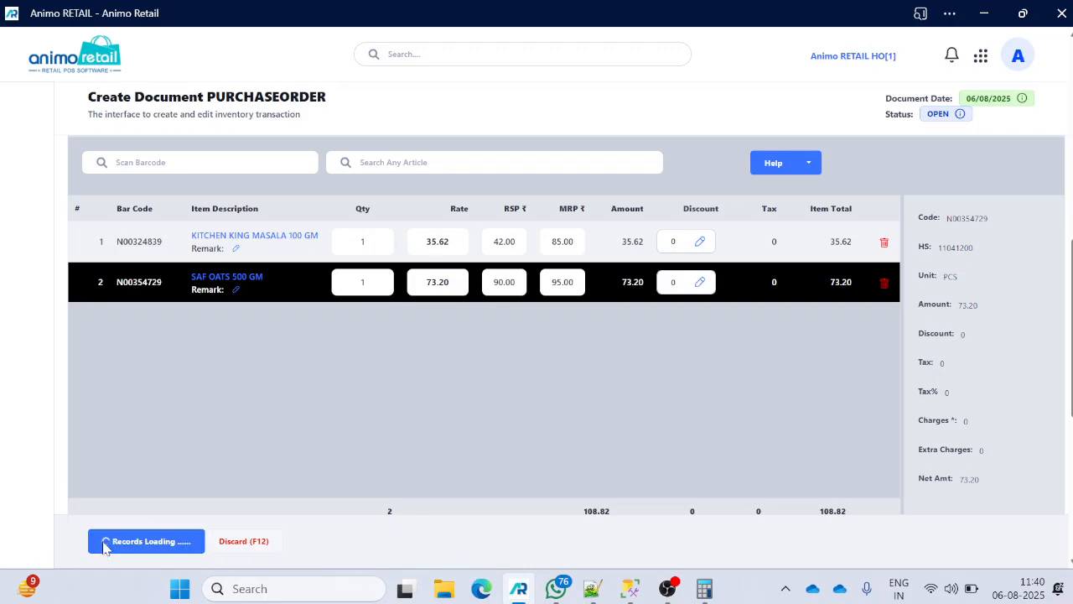
{"action": "left_click", "coordinate": [688, 101]}
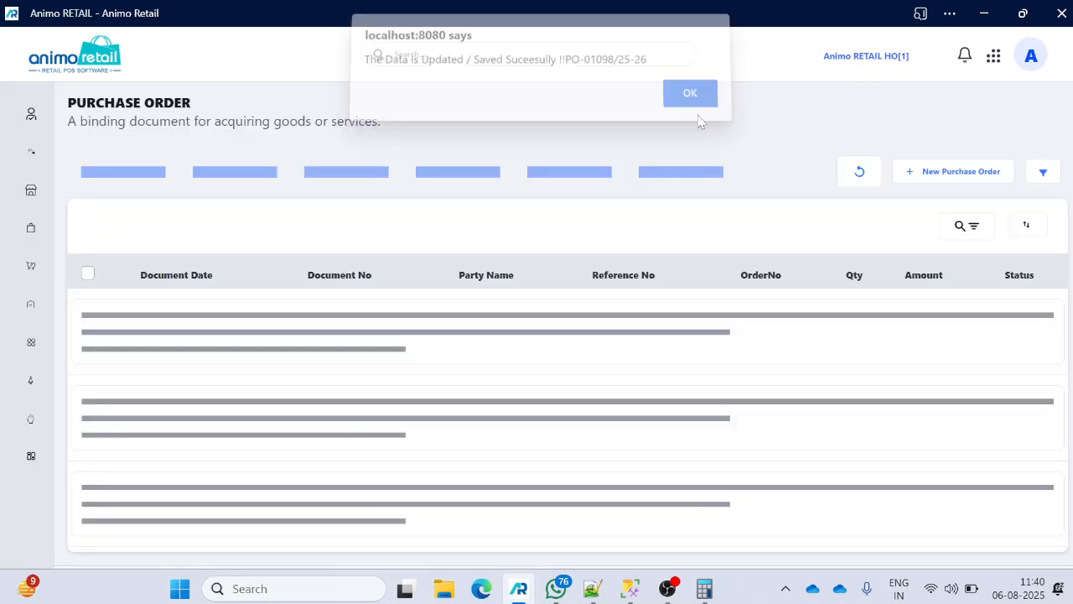
- Start a new purchase order with INITIAL STOCK VENDOR, found by typing 'ini', as vendor
{"action": "left_click", "coordinate": [950, 171]}
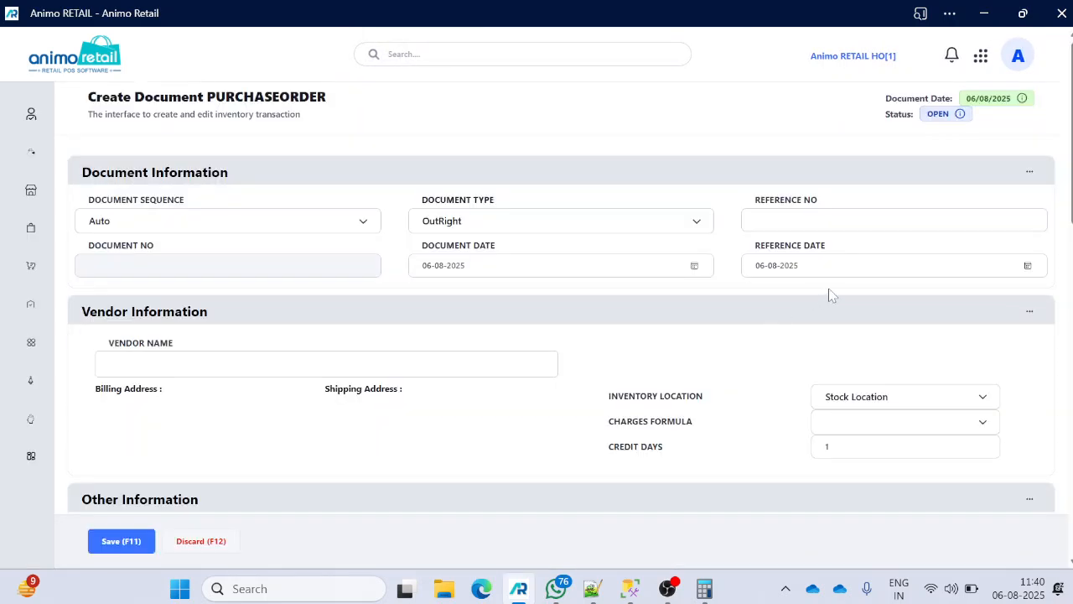
{"action": "left_click", "coordinate": [854, 431]}
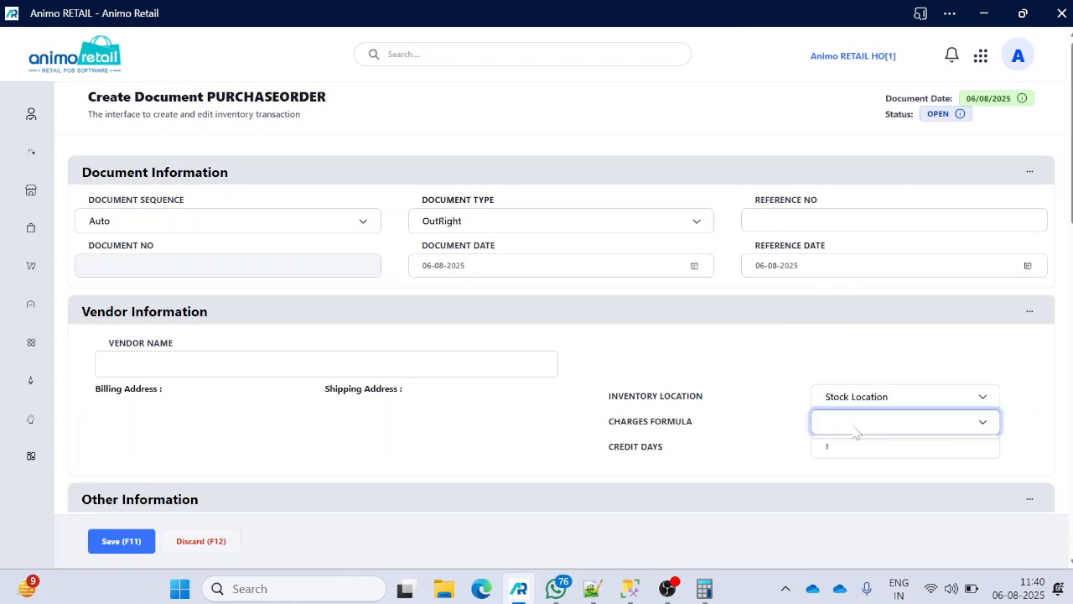
{"action": "left_click", "coordinate": [239, 361]}
{"action": "type", "text": "ini"}
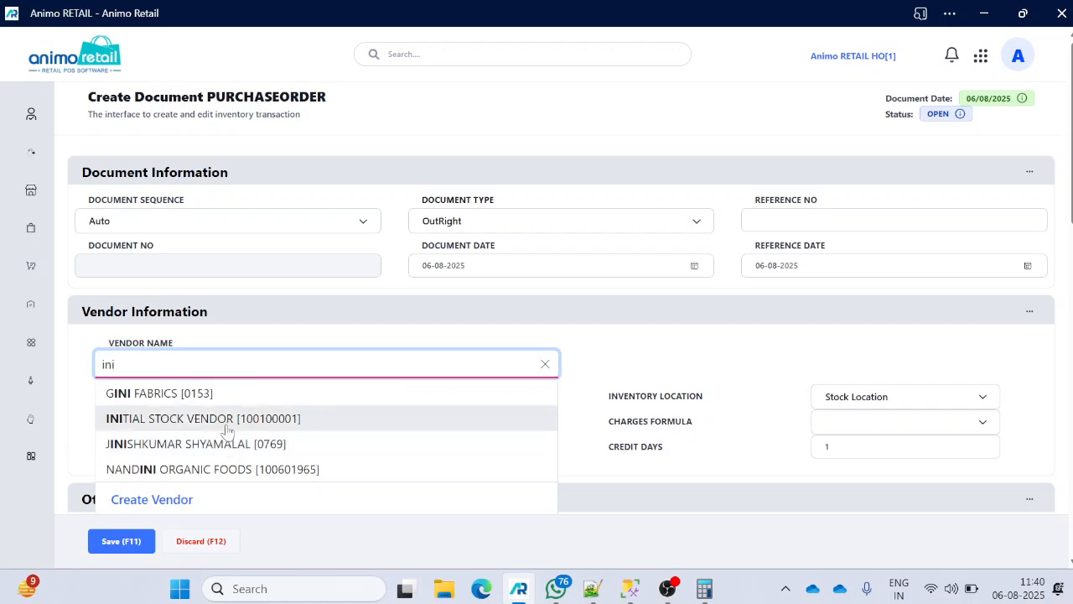
{"action": "left_click", "coordinate": [224, 417]}
- Set the charges formula to Import and highlight the new Import Duty summary line
{"action": "left_click", "coordinate": [842, 422]}
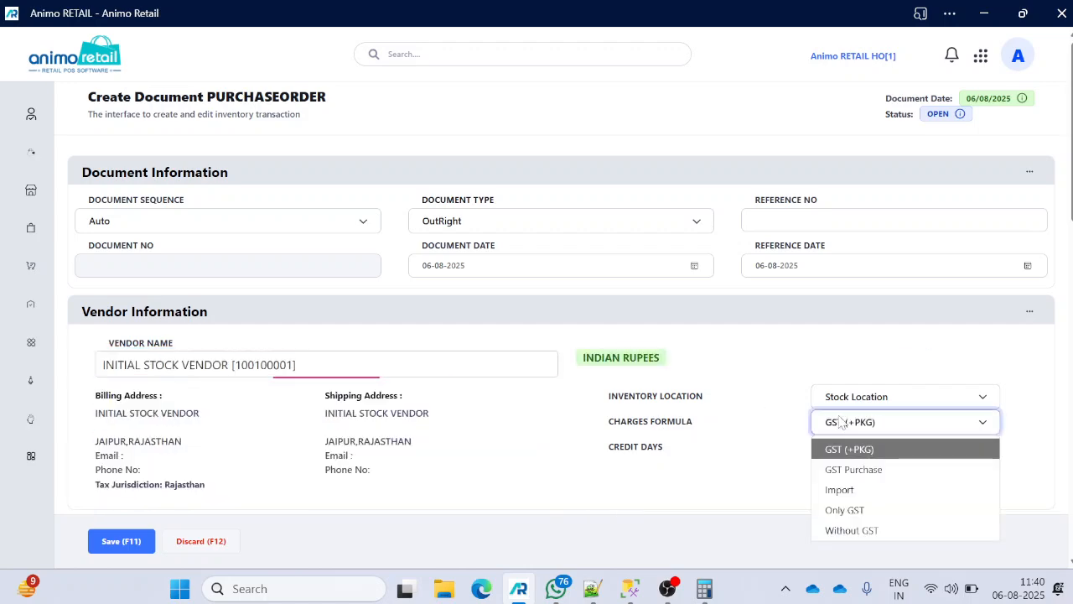
{"action": "left_click", "coordinate": [847, 493]}
{"action": "scroll", "coordinate": [906, 394], "scroll_direction": "down", "scroll_amount": 10}
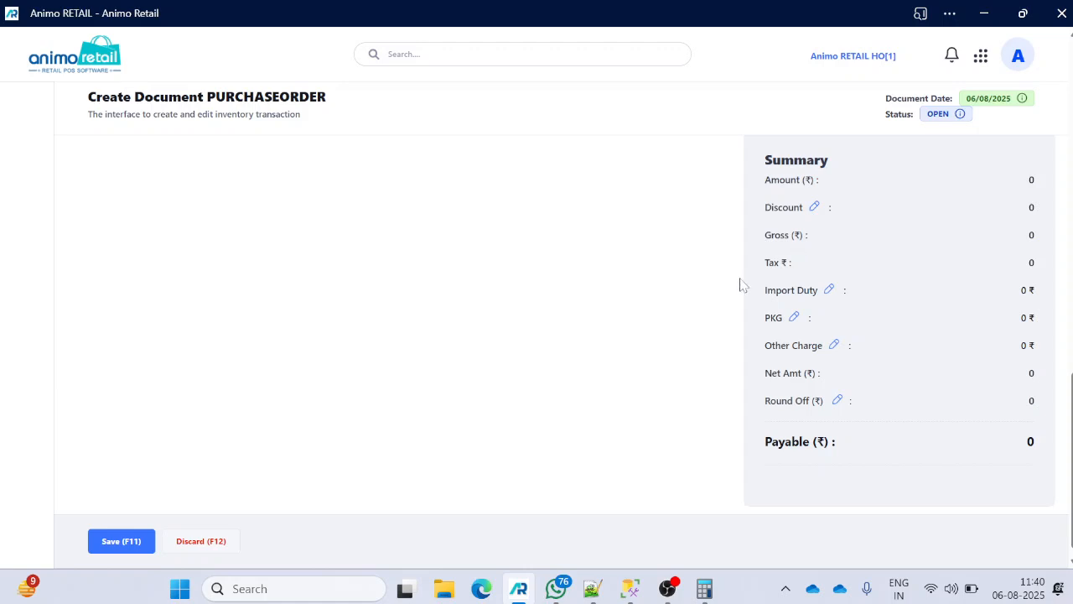
{"action": "left_click_drag", "start_coordinate": [763, 290], "coordinate": [819, 304]}
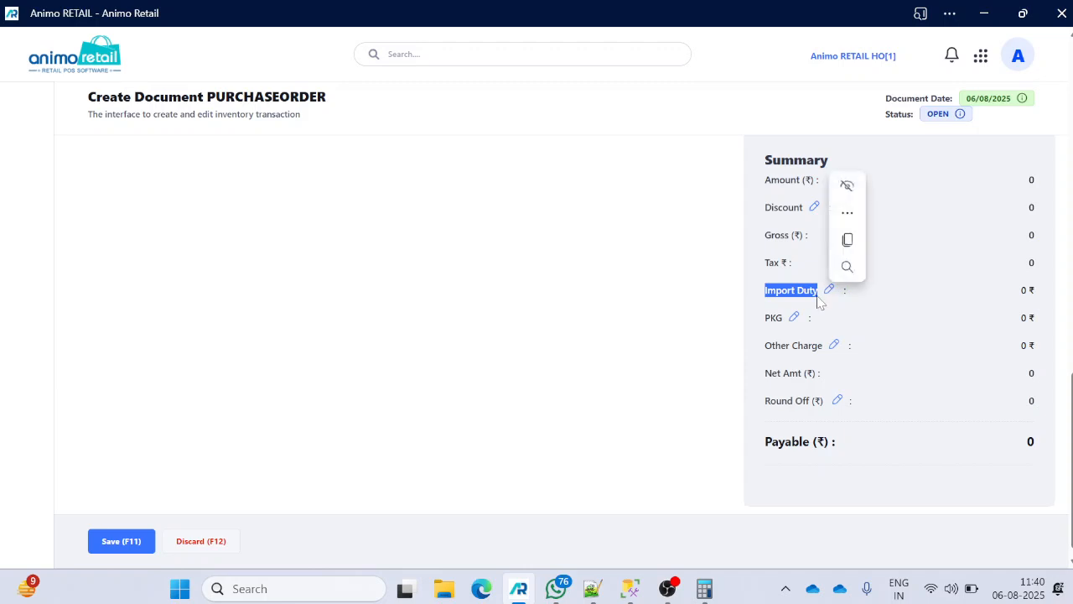
{"action": "scroll", "coordinate": [717, 367], "scroll_direction": "up", "scroll_amount": 10}
- Switch the charges formula from Import to Only GST and check the Summary panel
{"action": "scroll", "coordinate": [906, 342], "scroll_direction": "down", "scroll_amount": 4}
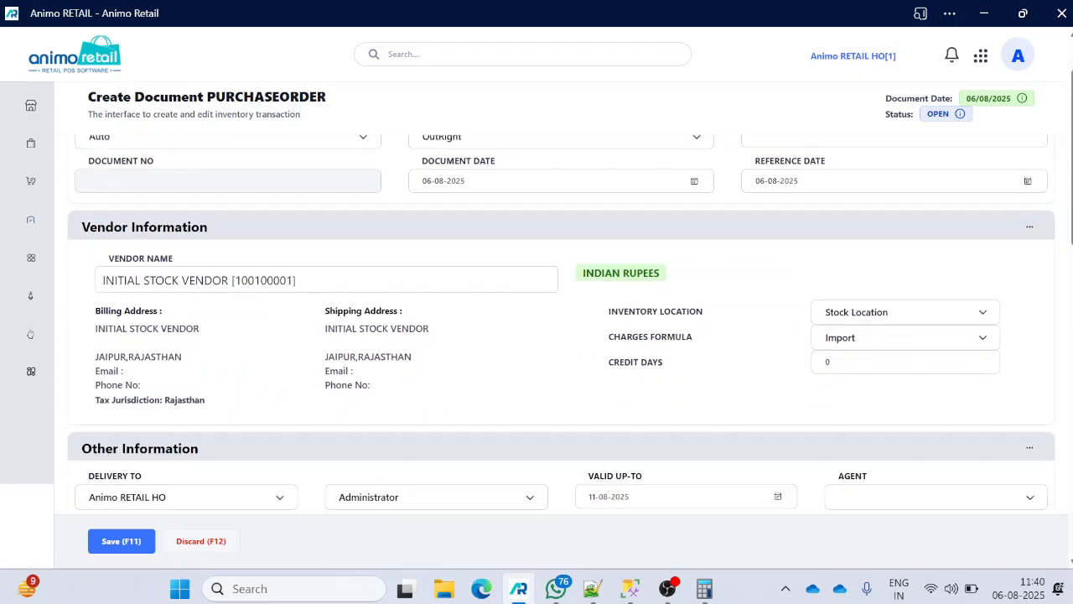
{"action": "scroll", "coordinate": [868, 246], "scroll_direction": "up", "scroll_amount": 2}
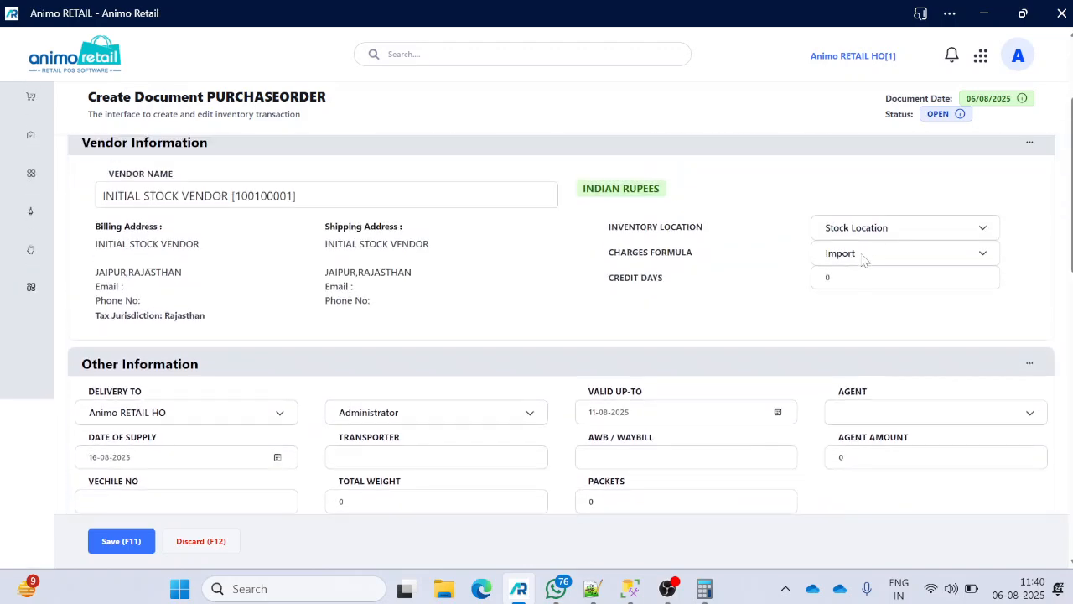
{"action": "left_click", "coordinate": [867, 256]}
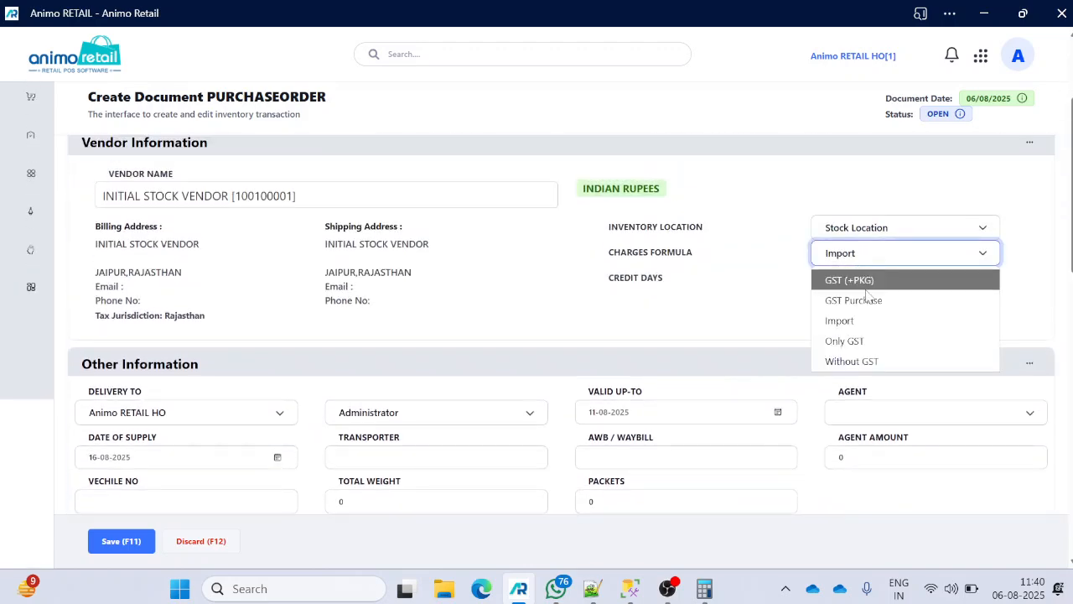
{"action": "left_click", "coordinate": [868, 353]}
{"action": "scroll", "coordinate": [867, 354], "scroll_direction": "down", "scroll_amount": 10}
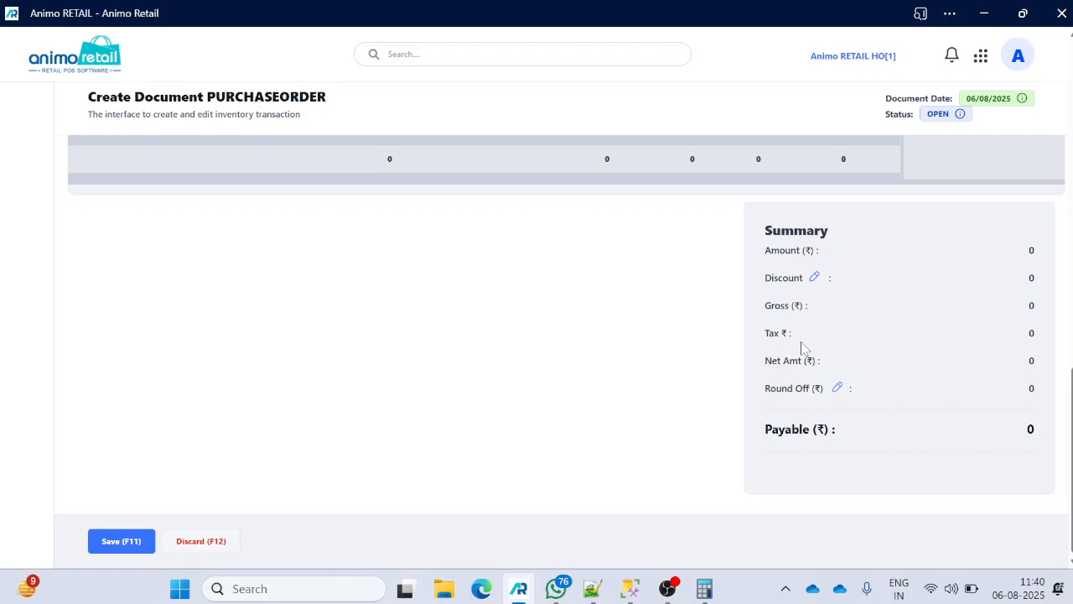
{"action": "scroll", "coordinate": [802, 343], "scroll_direction": "up", "scroll_amount": 10}
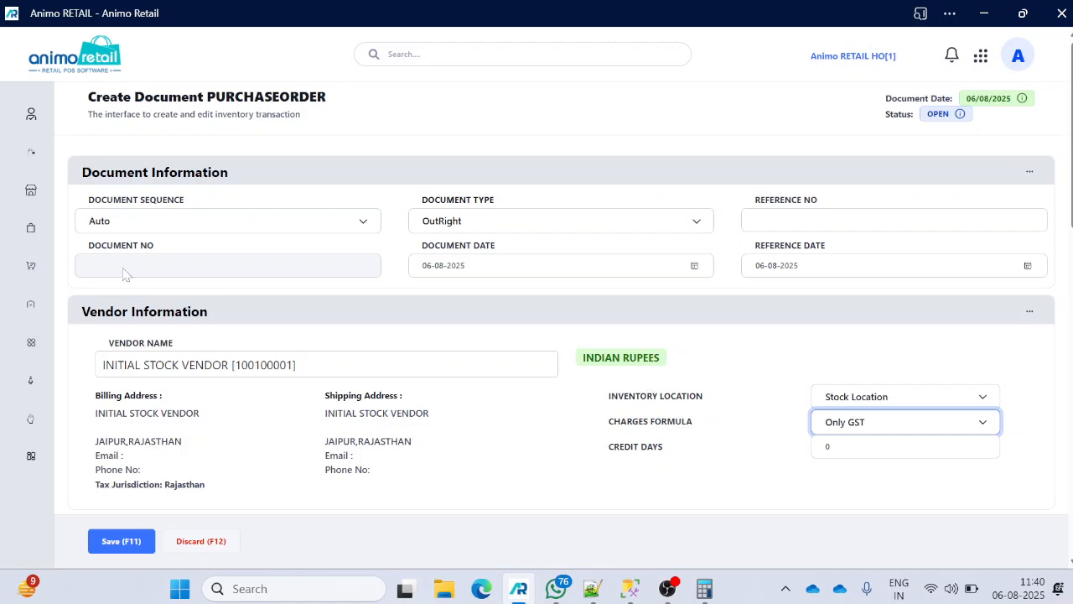
{"action": "mouse_move", "coordinate": [30, 222]}
{"action": "mouse_move", "coordinate": [32, 197]}
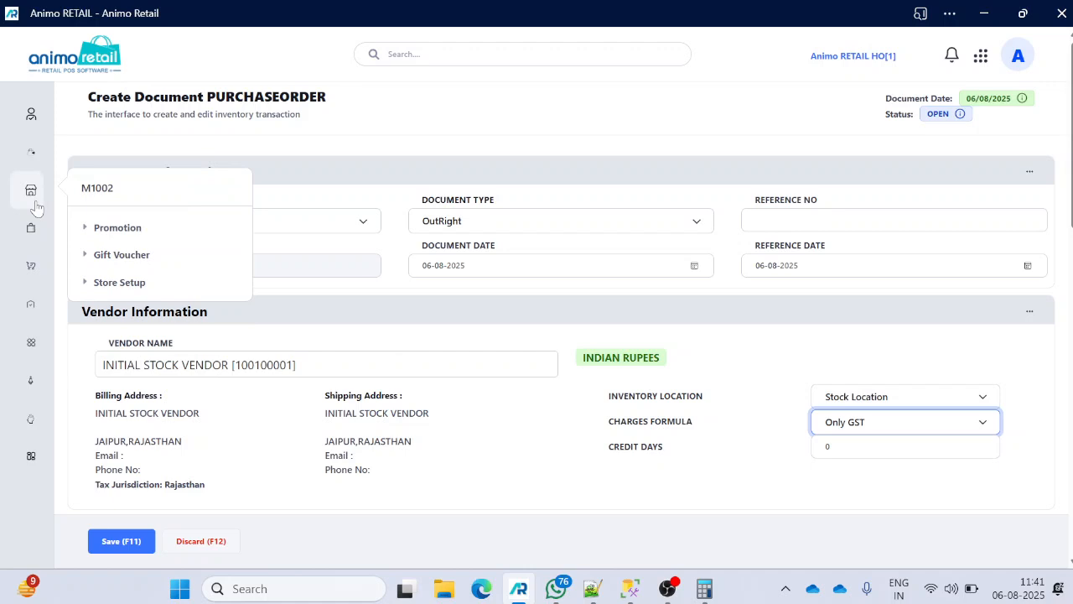
{"action": "left_click", "coordinate": [36, 207]}
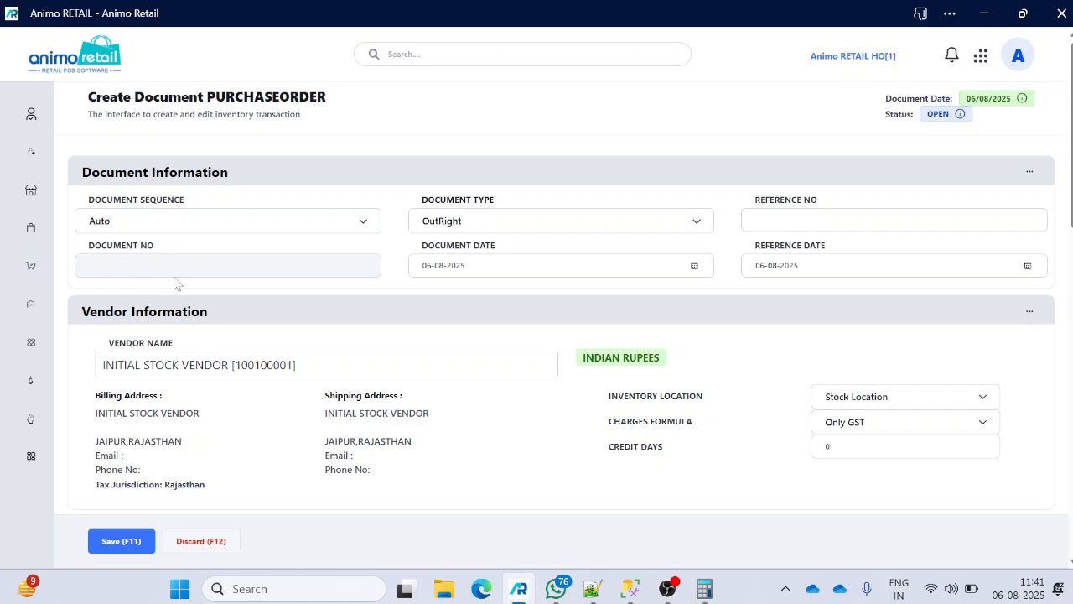
{"action": "scroll", "coordinate": [207, 250], "scroll_direction": "down", "scroll_amount": 1}
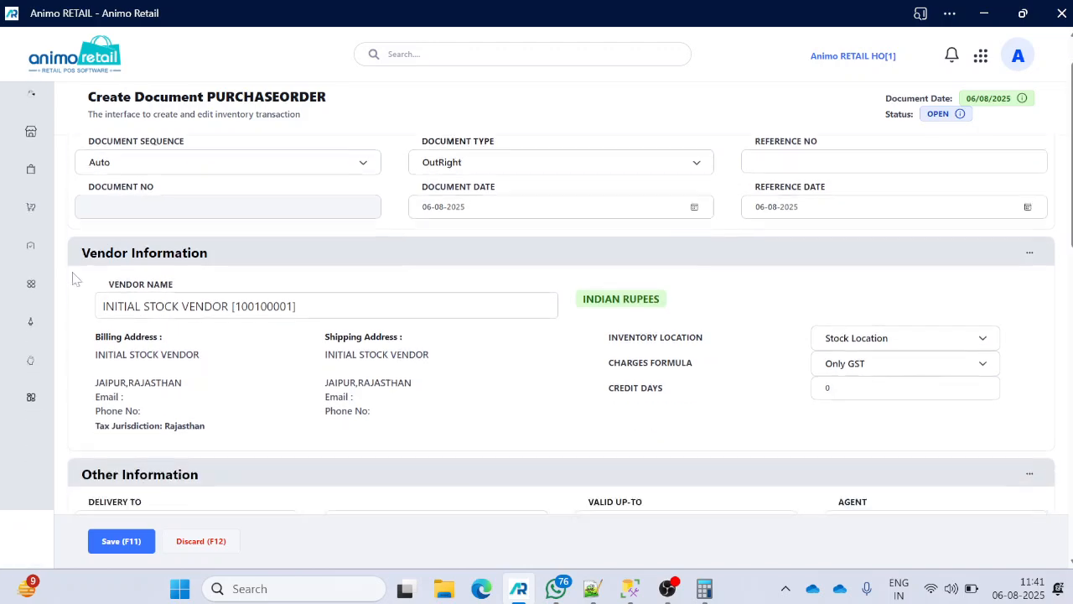
{"action": "mouse_move", "coordinate": [52, 199]}
{"action": "scroll", "coordinate": [52, 199], "scroll_direction": "up", "scroll_amount": 1}
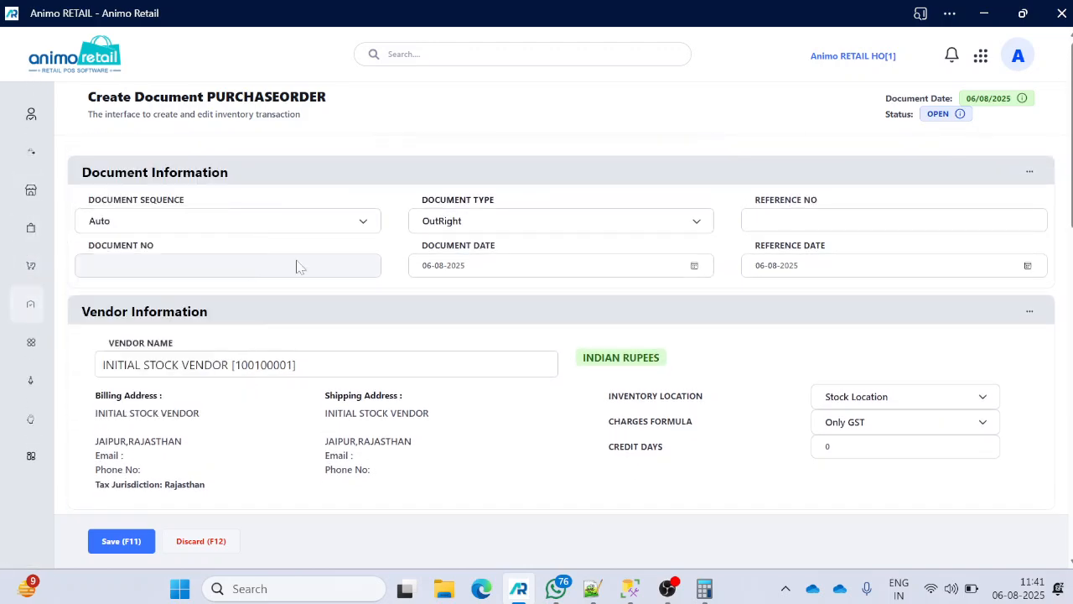